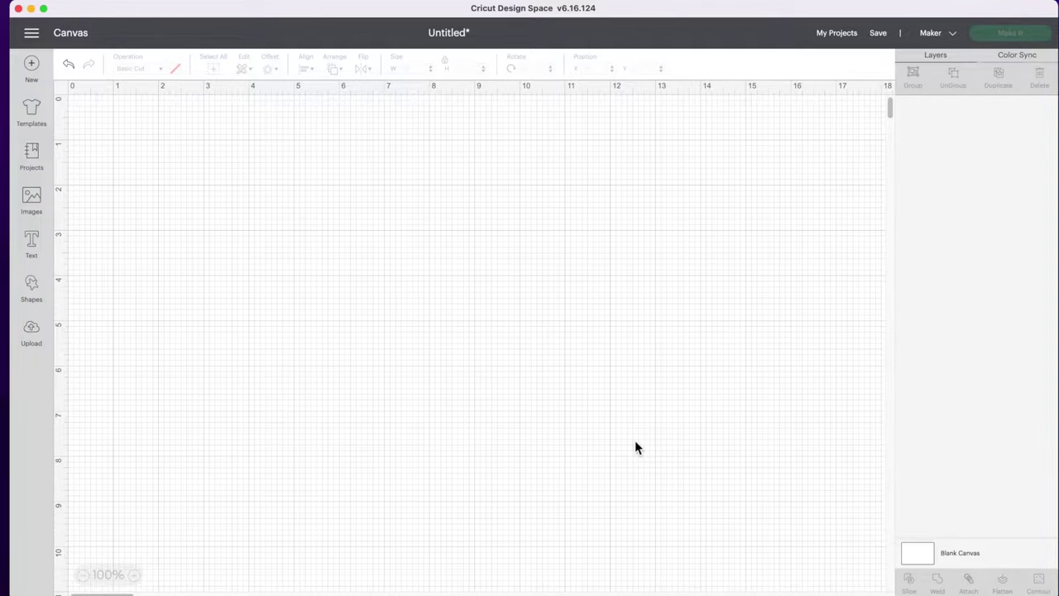
Search the Images library for 'cricut cutie'
{"action": "left_click", "coordinate": [41, 207]}
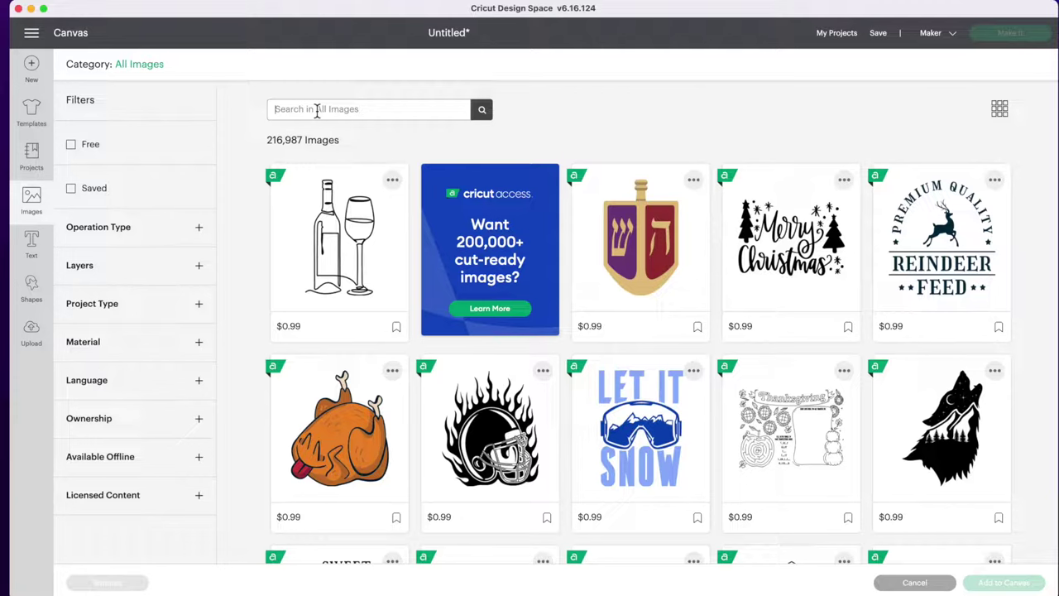
{"action": "type", "text": "cricut cutie"}
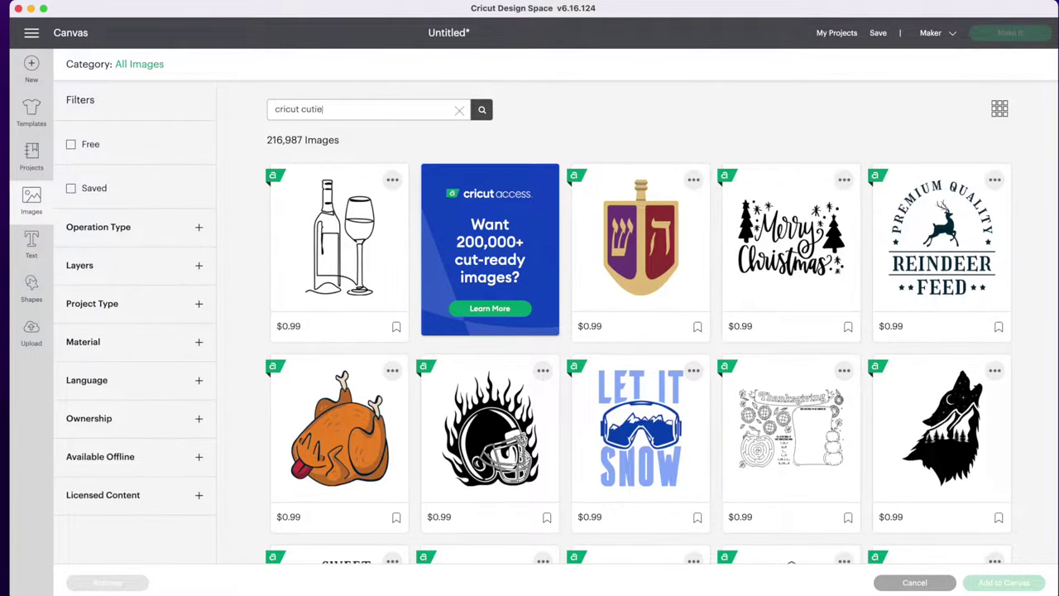
{"action": "key", "text": "Return"}
Find the winking green bug hugging a pink heart and add it to the canvas
{"action": "scroll", "coordinate": [530, 203], "scroll_direction": "down", "scroll_amount": 3}
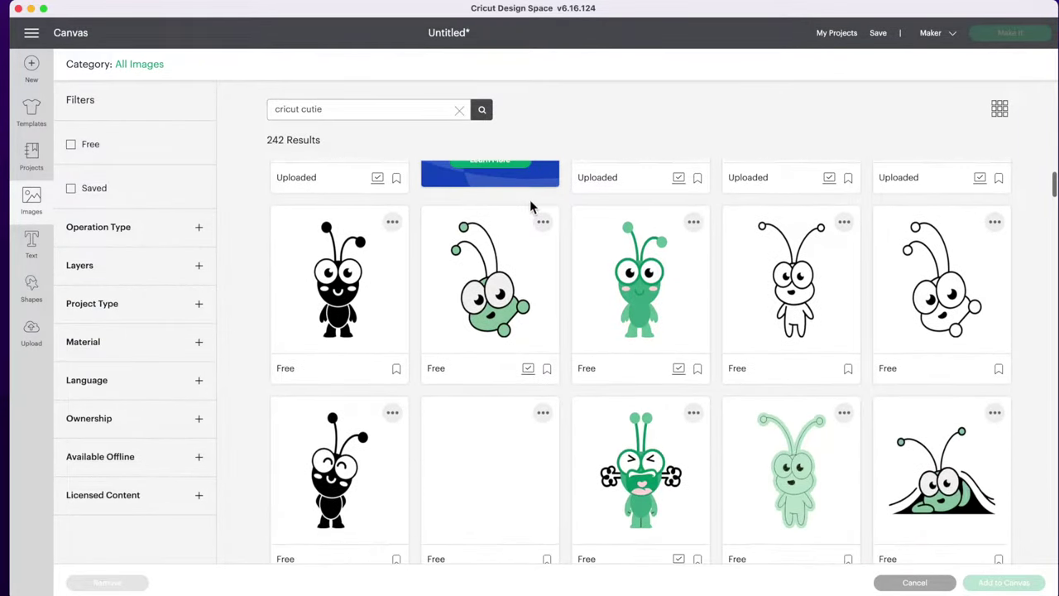
{"action": "scroll", "coordinate": [530, 203], "scroll_direction": "down", "scroll_amount": 3}
{"action": "scroll", "coordinate": [530, 207], "scroll_direction": "down", "scroll_amount": 1}
{"action": "scroll", "coordinate": [529, 207], "scroll_direction": "down", "scroll_amount": 2}
{"action": "scroll", "coordinate": [530, 207], "scroll_direction": "down", "scroll_amount": 2}
{"action": "scroll", "coordinate": [530, 207], "scroll_direction": "down", "scroll_amount": 1}
{"action": "scroll", "coordinate": [533, 207], "scroll_direction": "down", "scroll_amount": 1}
{"action": "scroll", "coordinate": [532, 207], "scroll_direction": "down", "scroll_amount": 3}
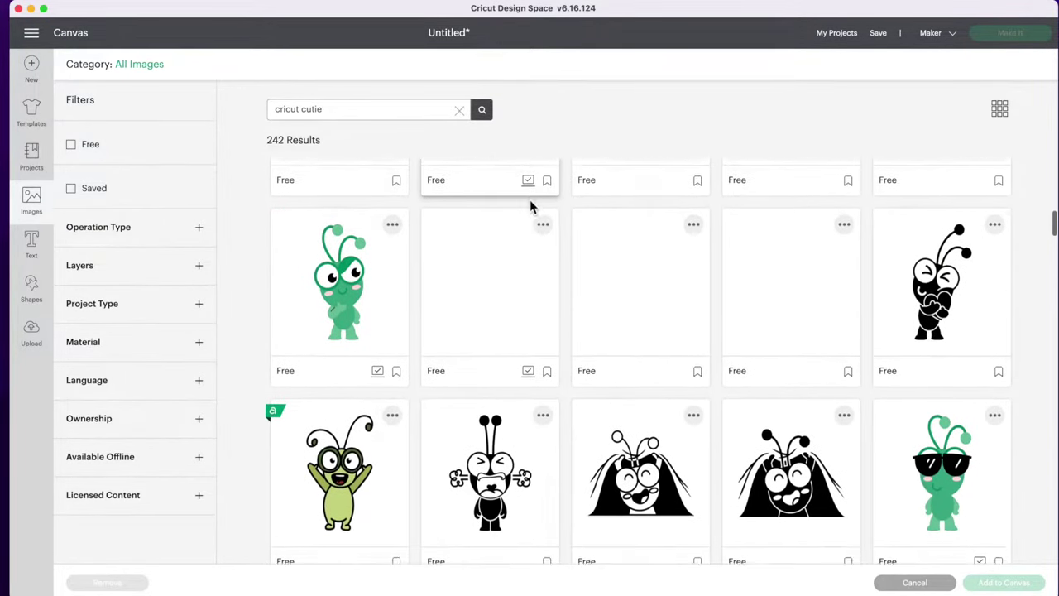
{"action": "scroll", "coordinate": [531, 205], "scroll_direction": "down", "scroll_amount": 3}
{"action": "scroll", "coordinate": [531, 206], "scroll_direction": "down", "scroll_amount": 6}
{"action": "scroll", "coordinate": [531, 206], "scroll_direction": "down", "scroll_amount": 6}
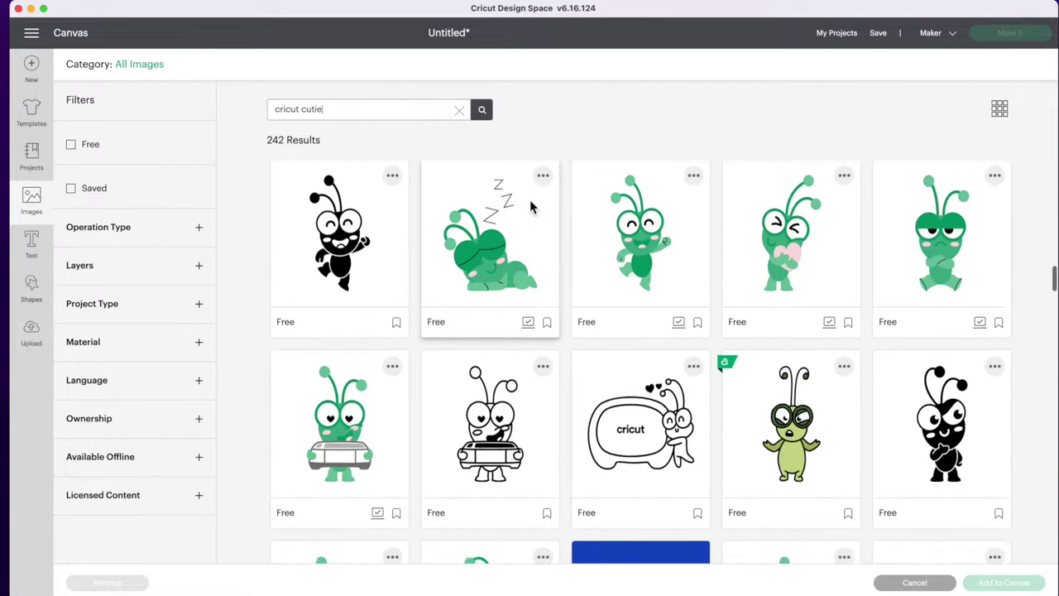
{"action": "left_click", "coordinate": [777, 263]}
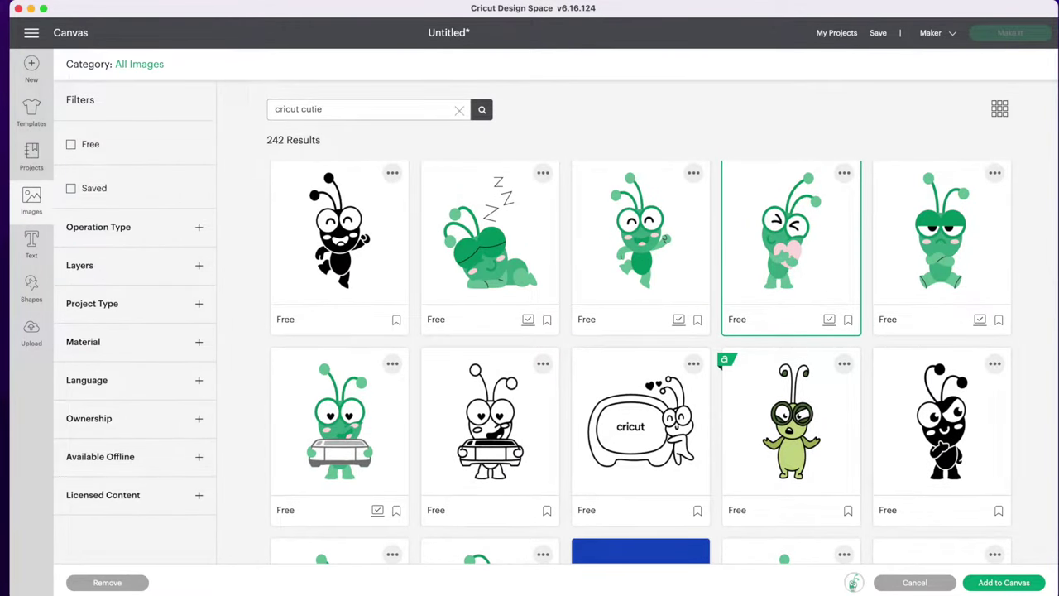
{"action": "left_click", "coordinate": [1024, 586]}
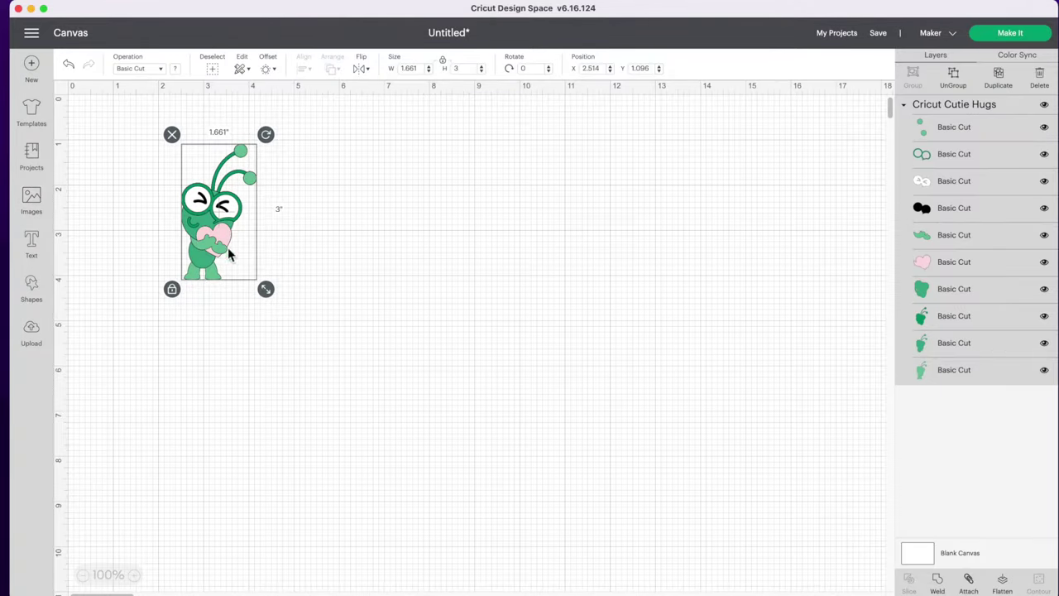
Scale the bug to about 3.9 x 7 inches and set all its layers to Print Then Cut
{"action": "left_click_drag", "start_coordinate": [268, 289], "coordinate": [373, 359]}
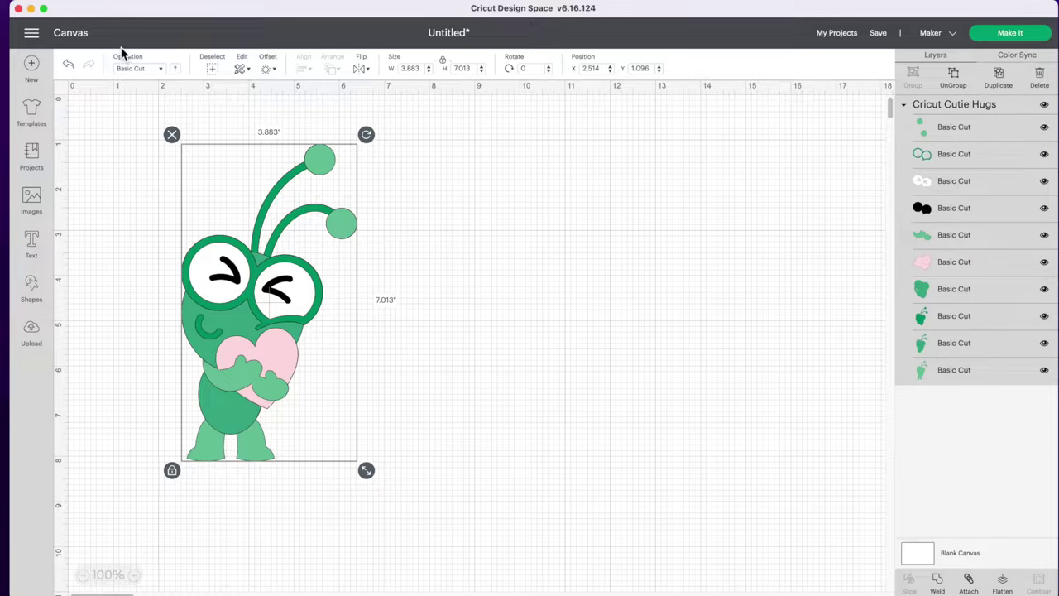
{"action": "left_click", "coordinate": [164, 76]}
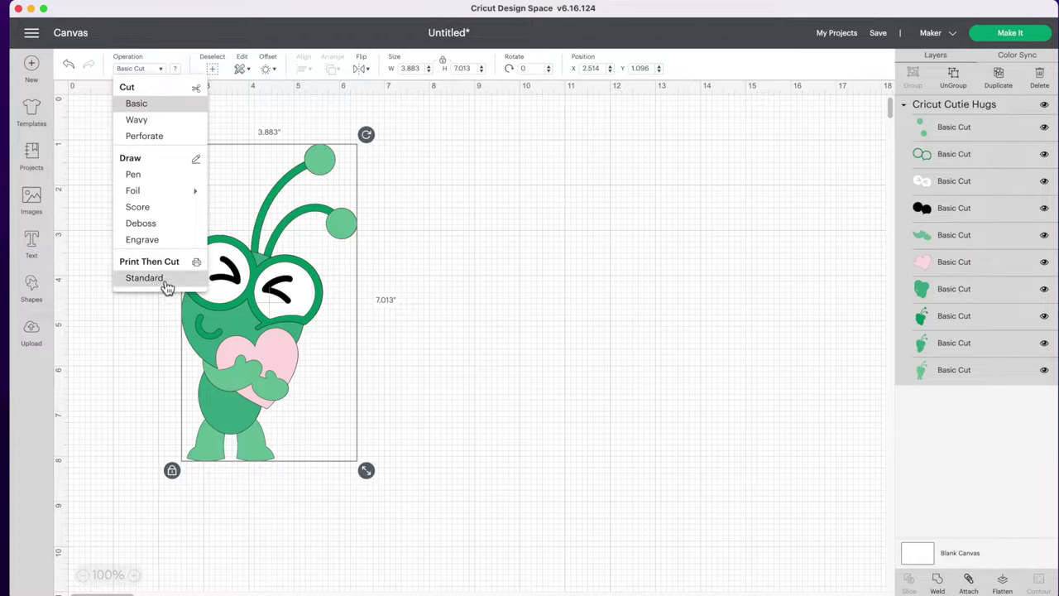
{"action": "left_click", "coordinate": [165, 281]}
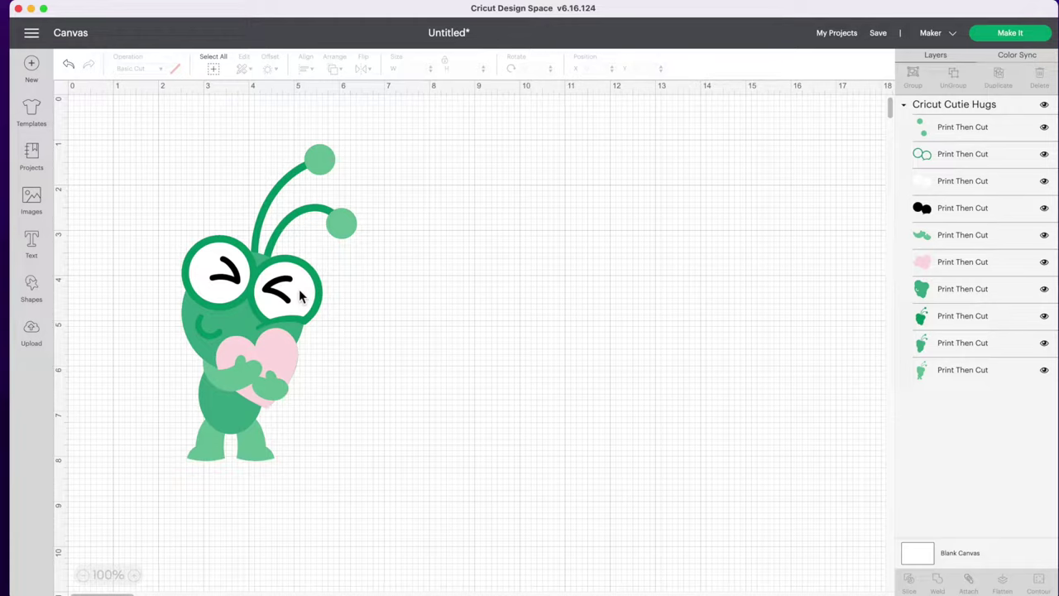
{"action": "left_click", "coordinate": [1020, 39]}
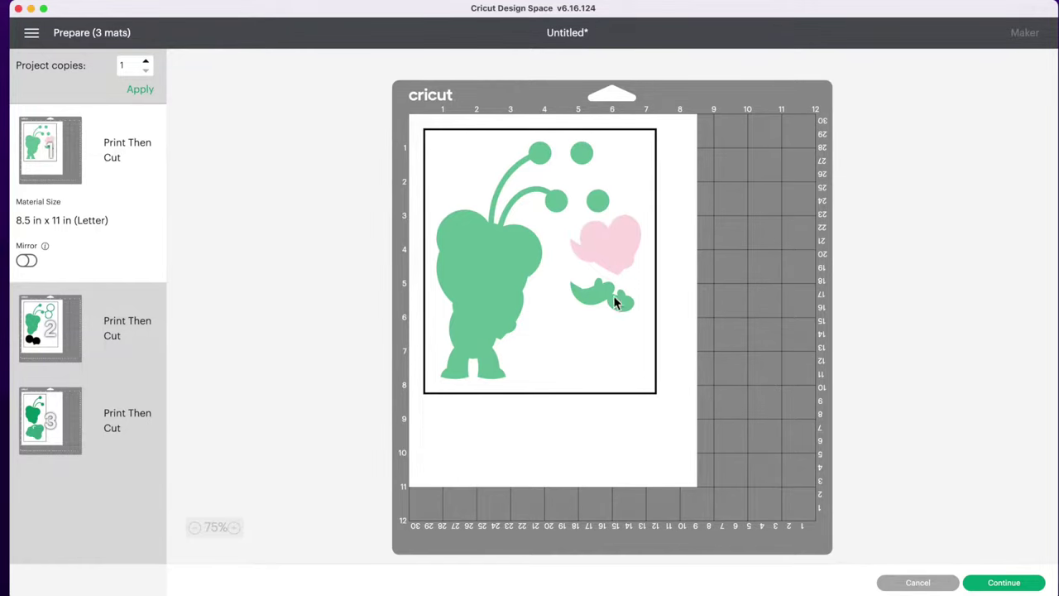
{"action": "left_click", "coordinate": [44, 346]}
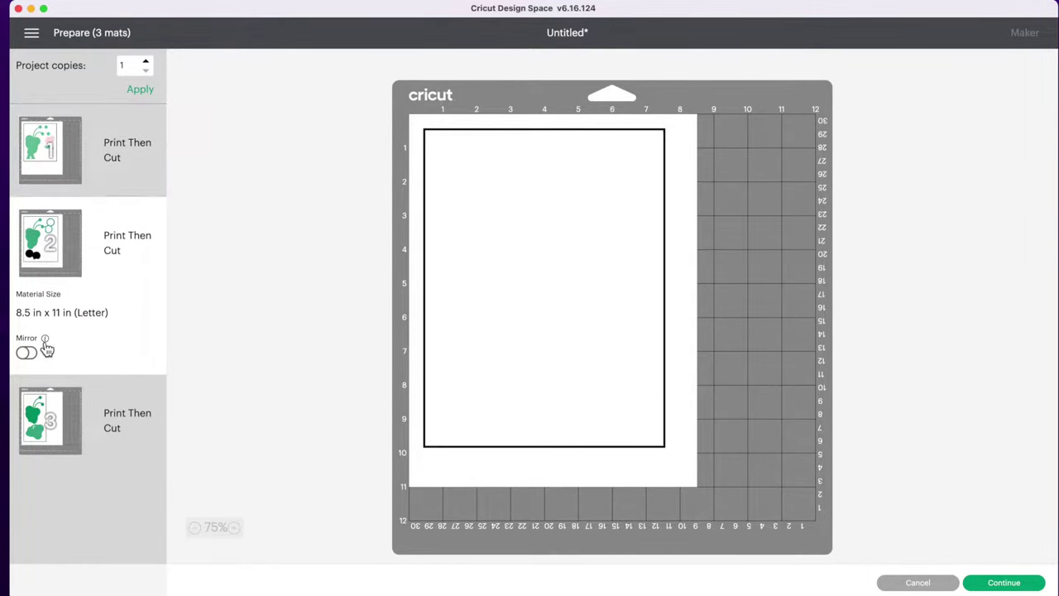
{"action": "left_click", "coordinate": [46, 433]}
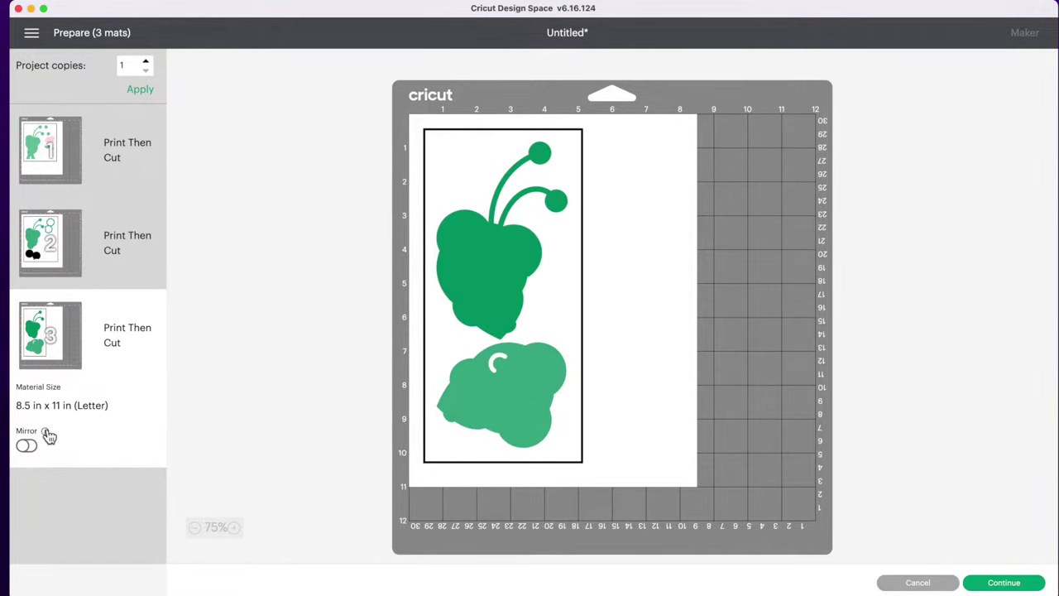
{"action": "left_click", "coordinate": [46, 176]}
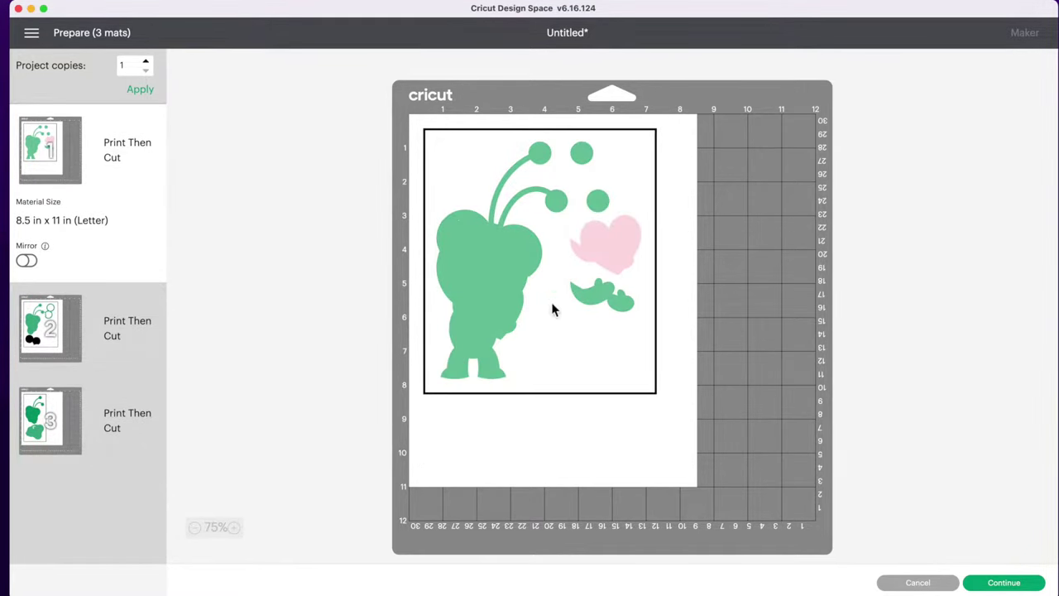
{"action": "left_click", "coordinate": [934, 586]}
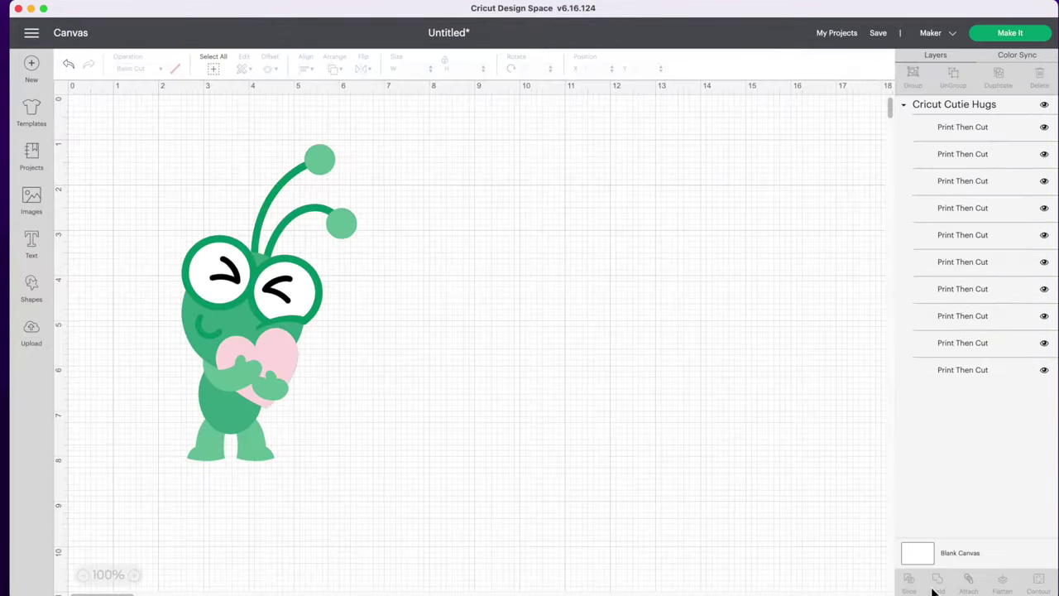
Attach the Cricut Cutie Hugs layers, preview them on one mat, then delete the design
{"action": "left_click", "coordinate": [957, 104]}
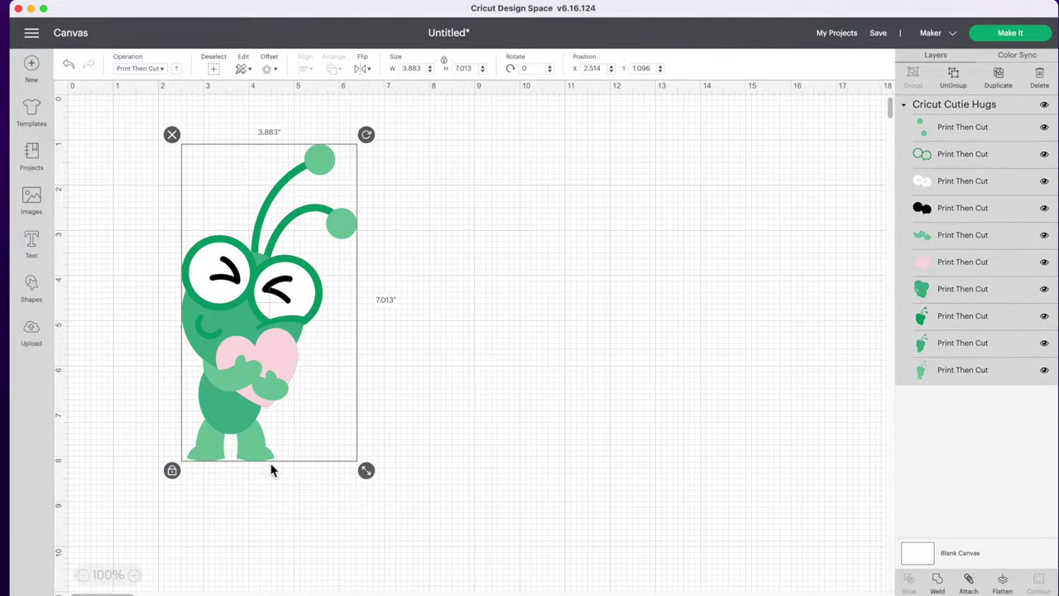
{"action": "left_click", "coordinate": [975, 586]}
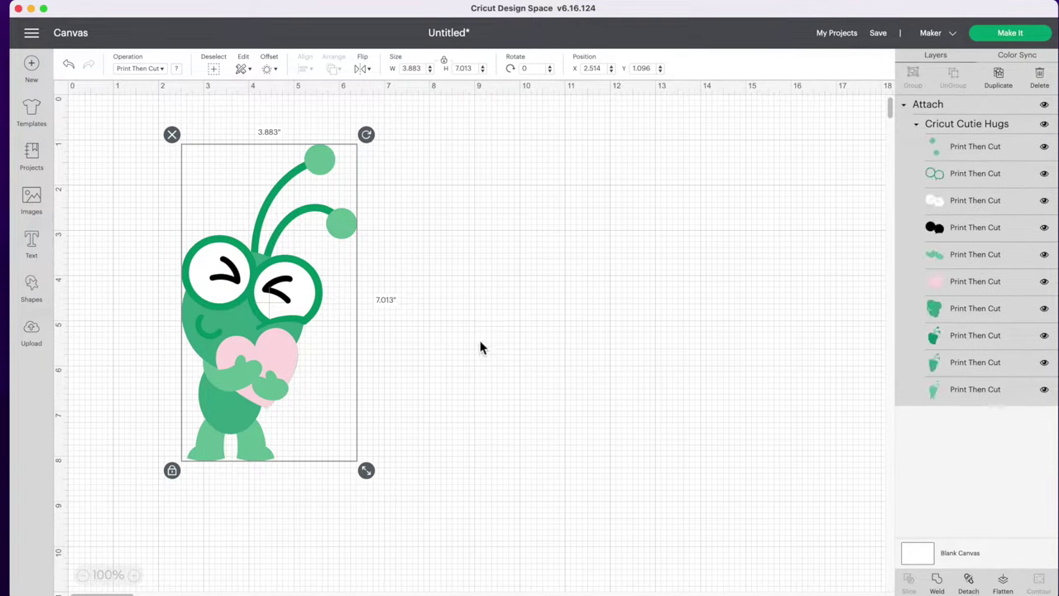
{"action": "left_click", "coordinate": [1009, 37]}
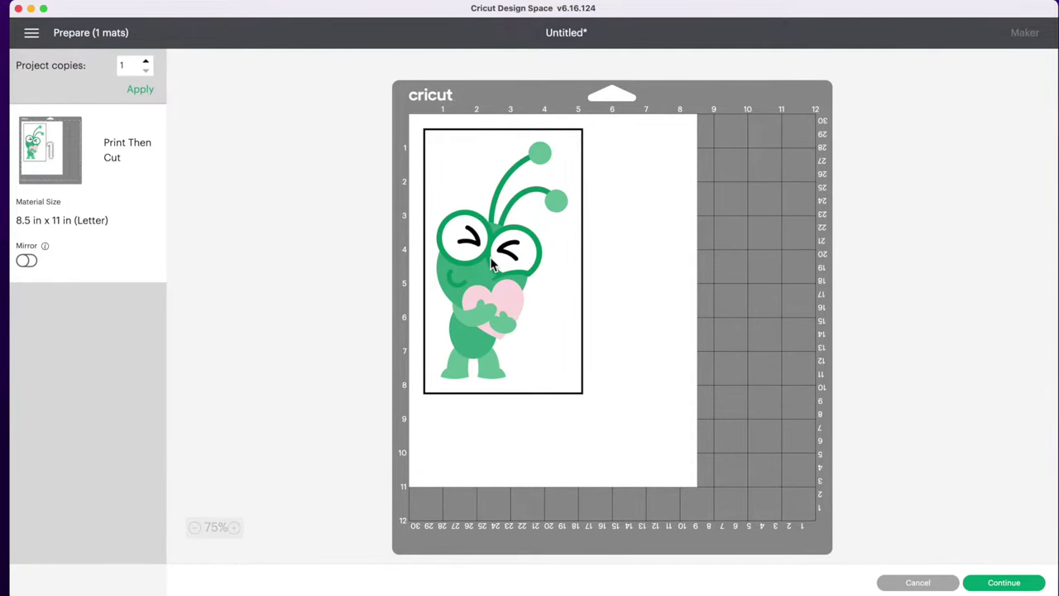
{"action": "left_click", "coordinate": [941, 582]}
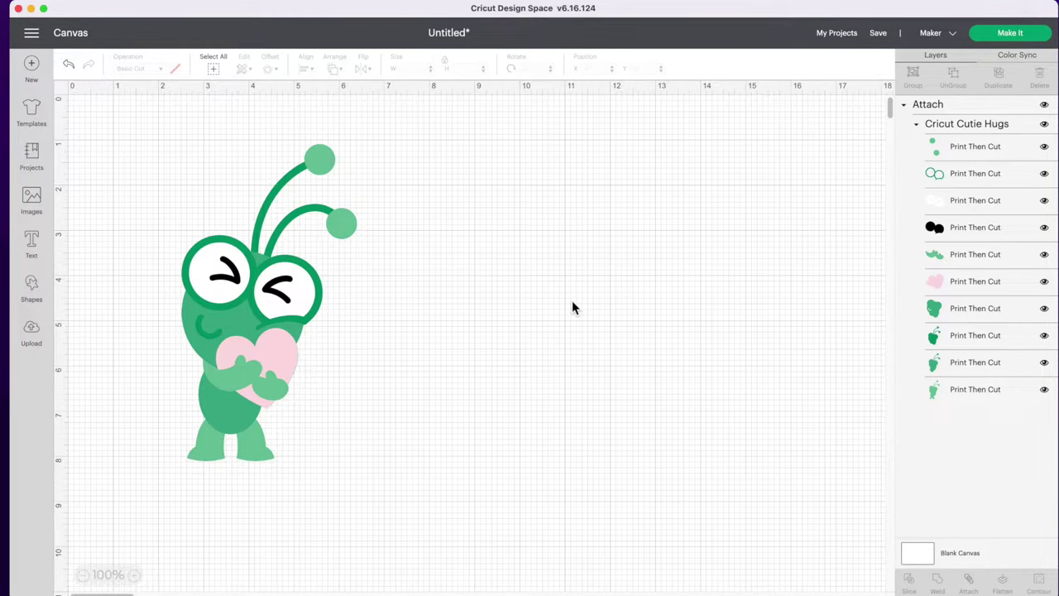
{"action": "left_click", "coordinate": [238, 314]}
{"action": "key", "text": "Delete"}
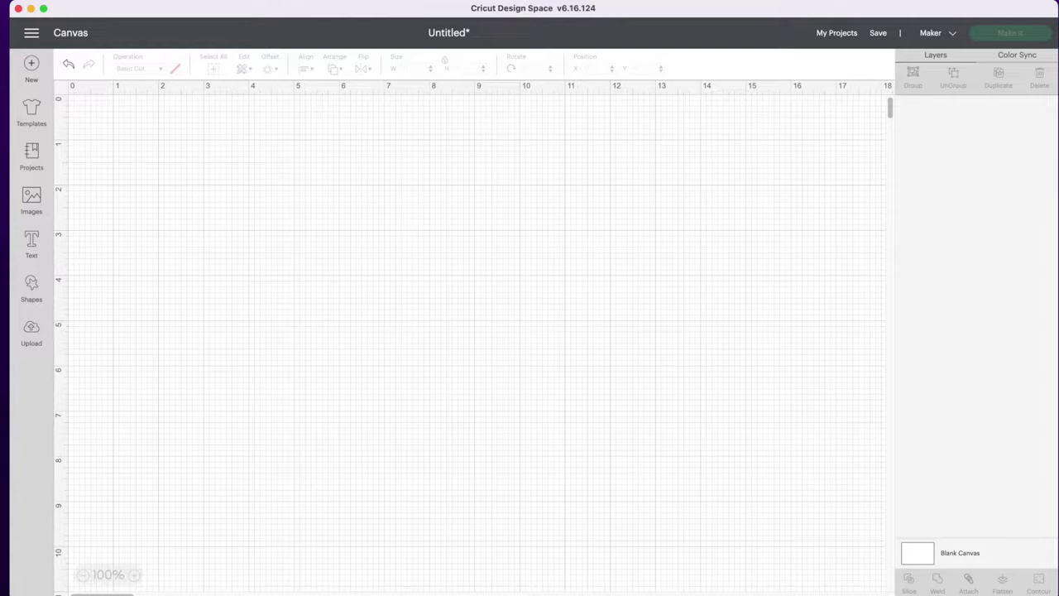
Search Google Images for 'bunny clipart'
{"action": "type", "text": "bunn"}
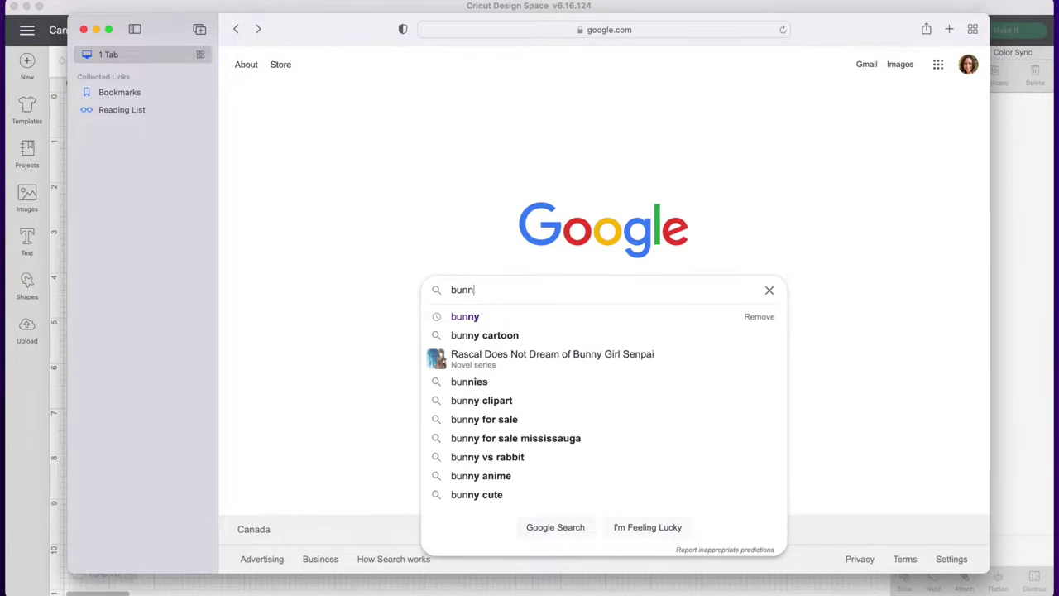
{"action": "type", "text": "y clipart"}
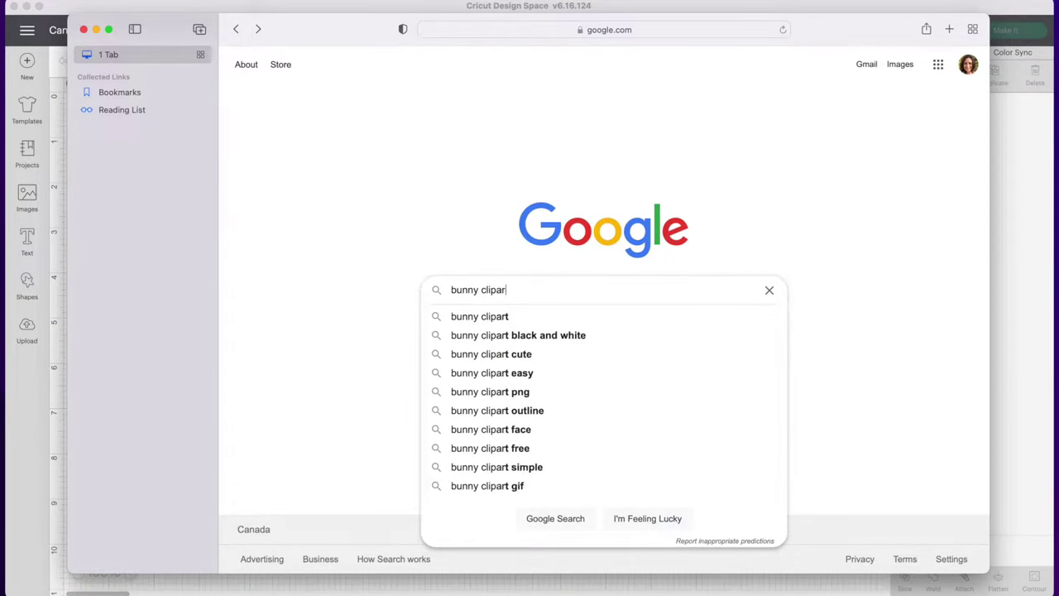
{"action": "key", "text": "Return"}
{"action": "left_click", "coordinate": [335, 120]}
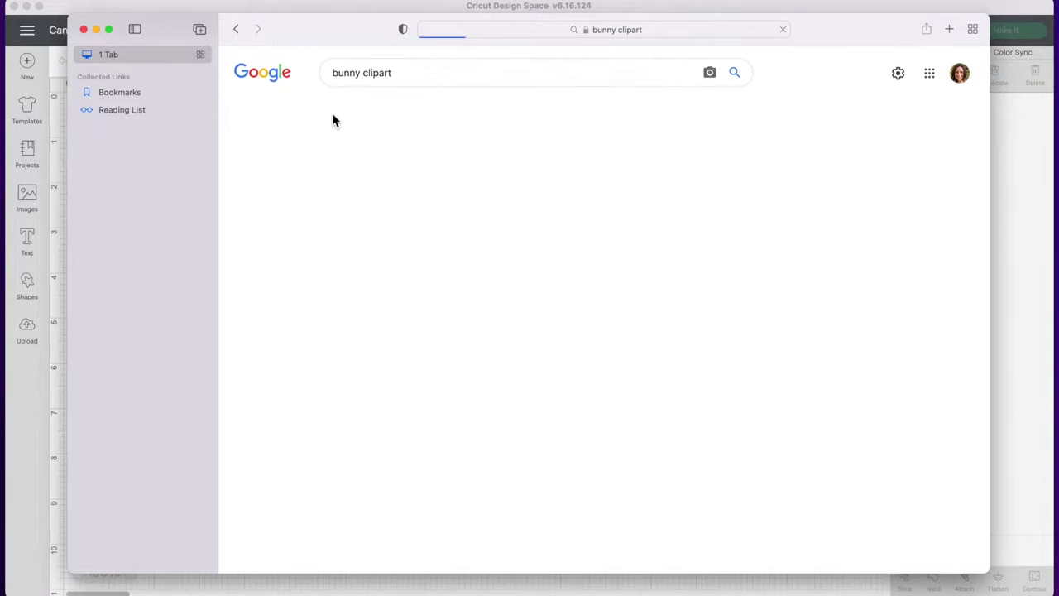
{"action": "scroll", "coordinate": [580, 308], "scroll_direction": "down", "scroll_amount": 3}
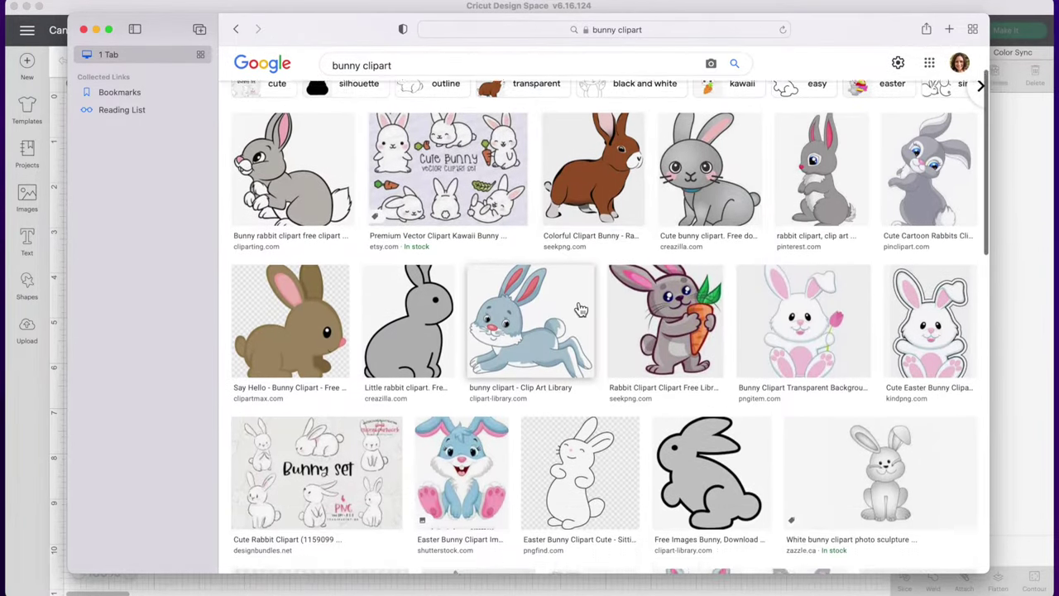
{"action": "scroll", "coordinate": [582, 308], "scroll_direction": "down", "scroll_amount": 2}
{"action": "scroll", "coordinate": [579, 307], "scroll_direction": "down", "scroll_amount": 1}
{"action": "scroll", "coordinate": [575, 302], "scroll_direction": "up", "scroll_amount": 2}
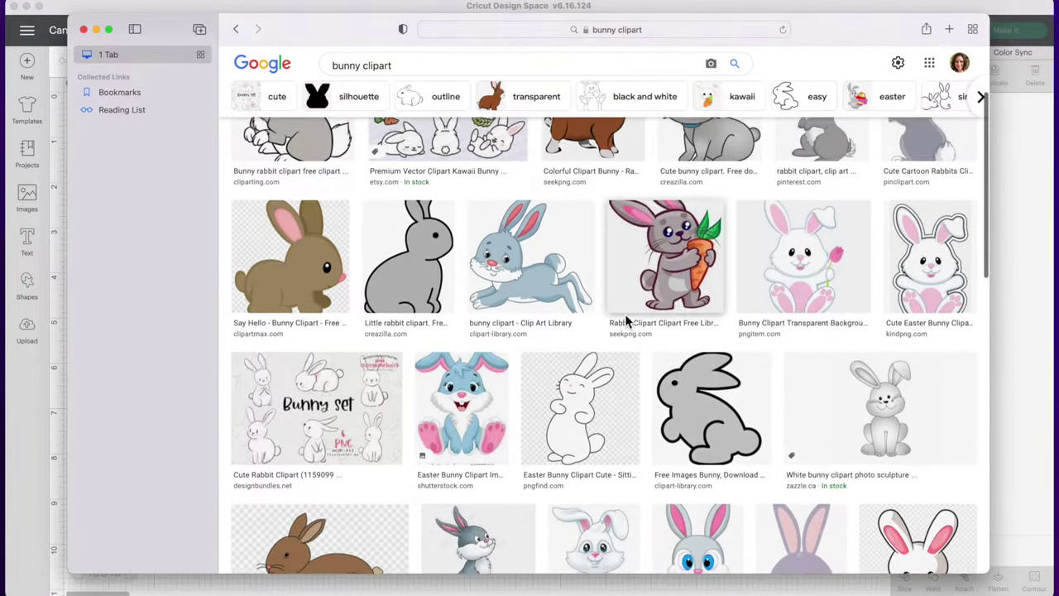
Save the blue leaping bunny to the Desktop as bunny1, then return to Design Space
{"action": "right_click", "coordinate": [527, 271]}
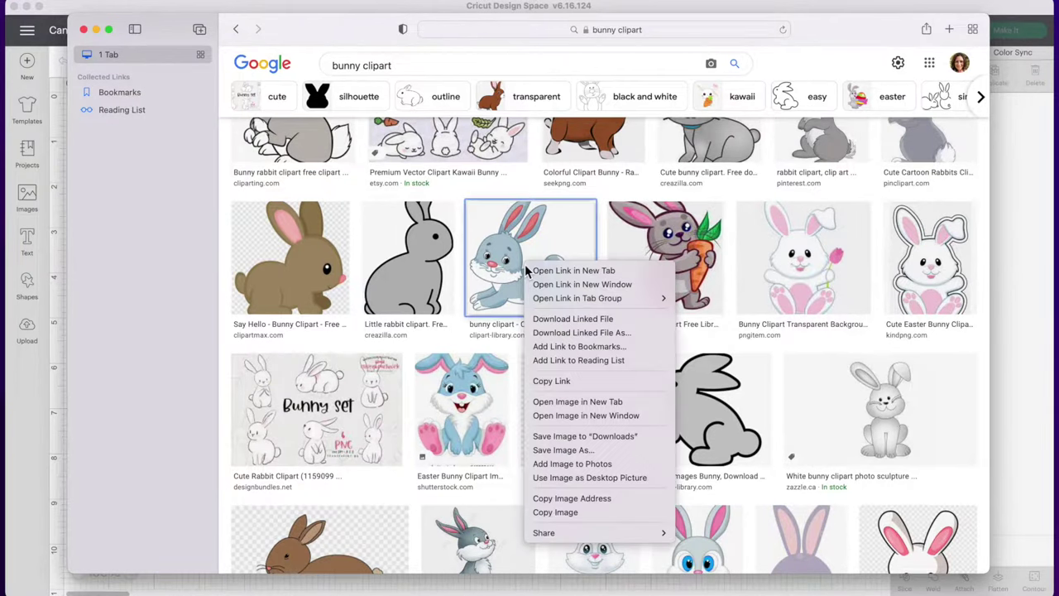
{"action": "left_click", "coordinate": [606, 450]}
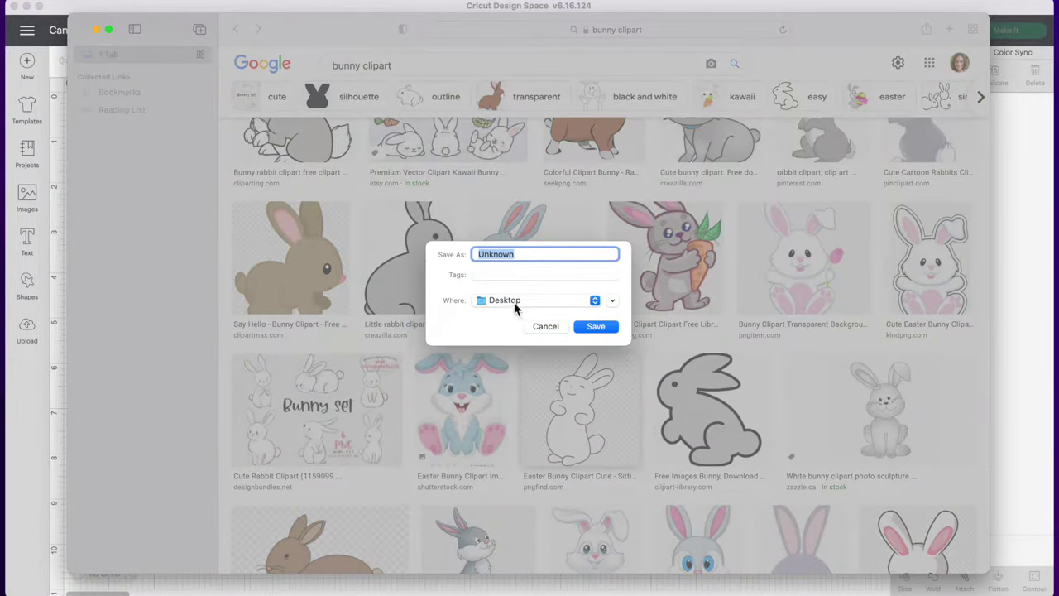
{"action": "type", "text": "bunny1"}
{"action": "left_click", "coordinate": [604, 328]}
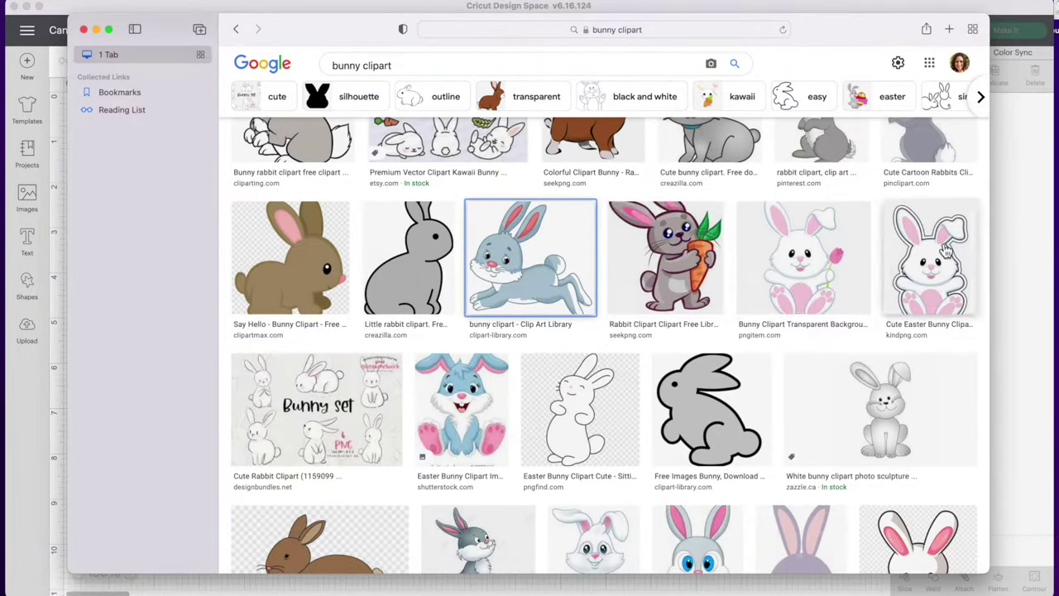
{"action": "left_click", "coordinate": [1027, 225]}
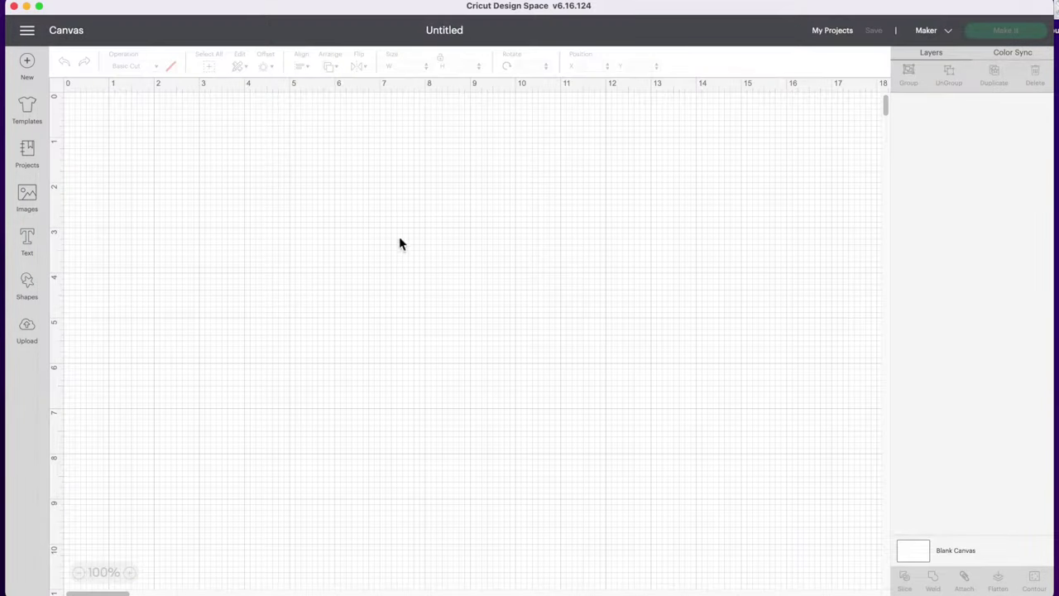
{"action": "left_click", "coordinate": [35, 336]}
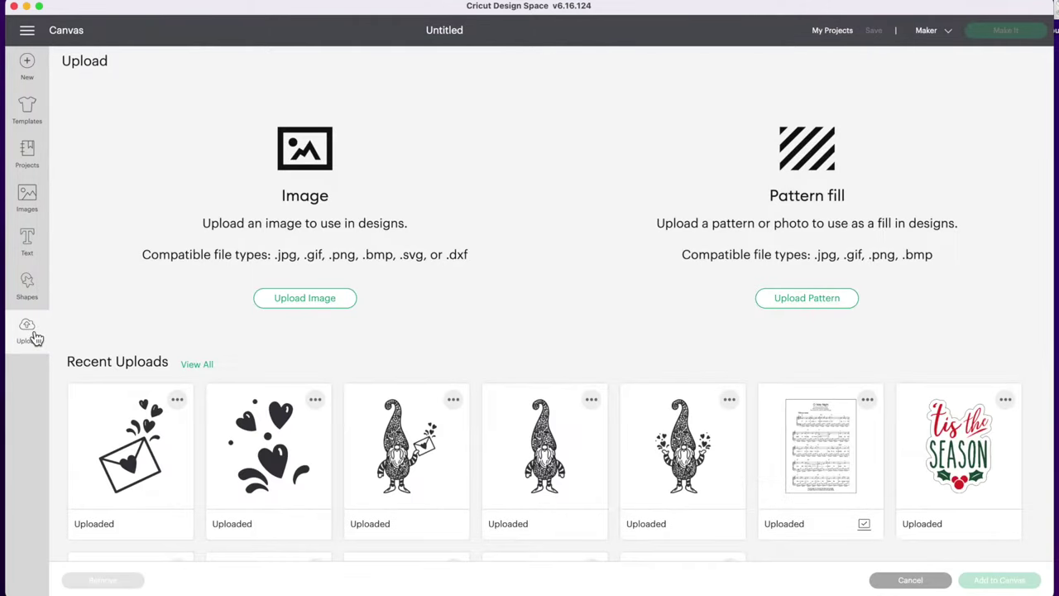
Upload bunny1.png as a Complex image and continue to background removal
{"action": "left_click", "coordinate": [306, 299]}
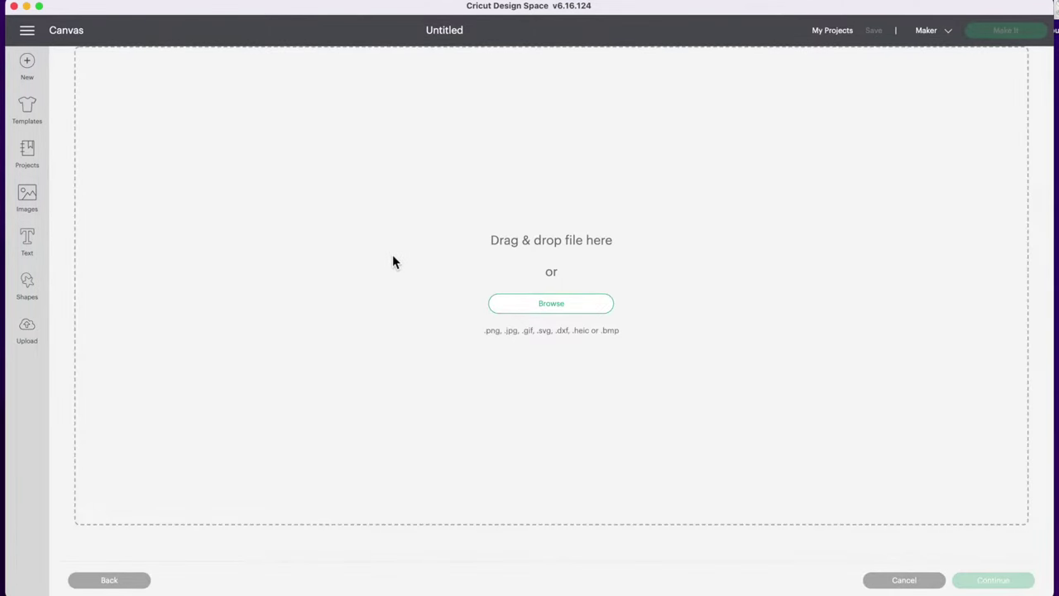
{"action": "left_click_drag", "start_coordinate": [1055, 30], "coordinate": [582, 286]}
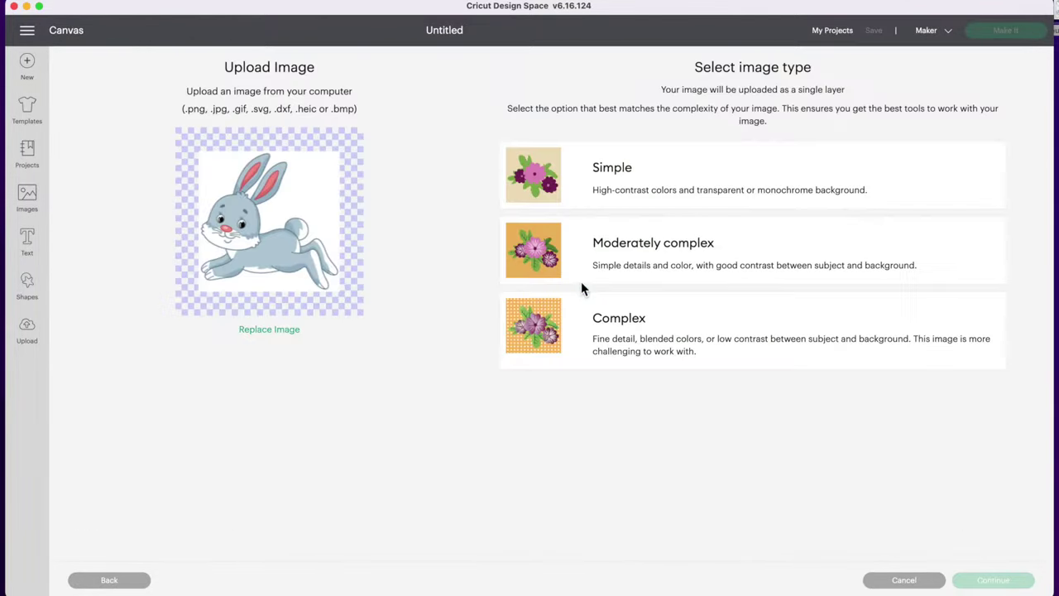
{"action": "left_click", "coordinate": [593, 339]}
{"action": "left_click", "coordinate": [991, 582]}
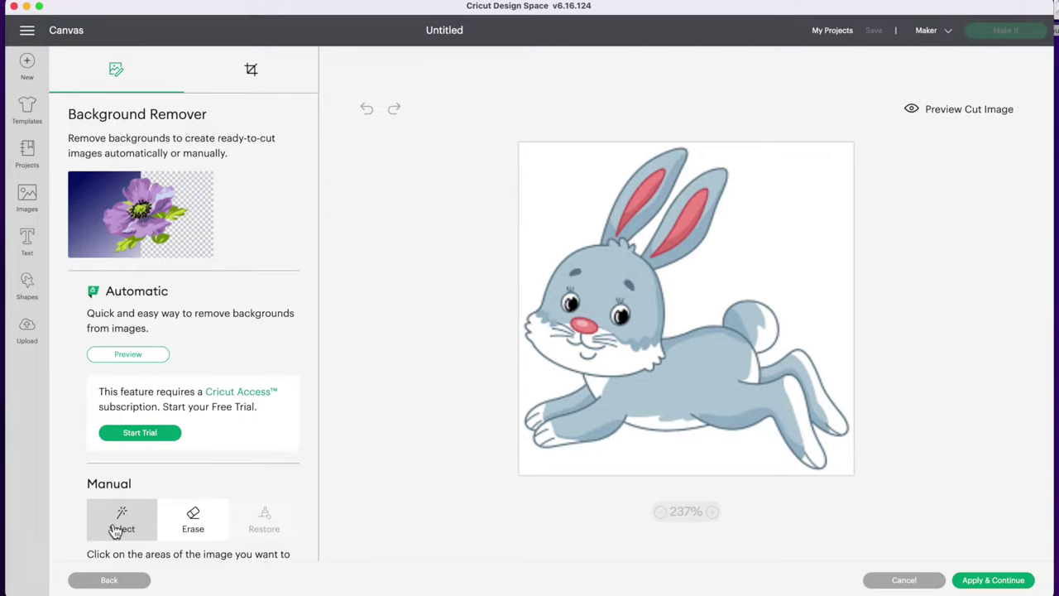
Remove the bunny's white background with the Select tool and apply it
{"action": "left_click", "coordinate": [559, 165]}
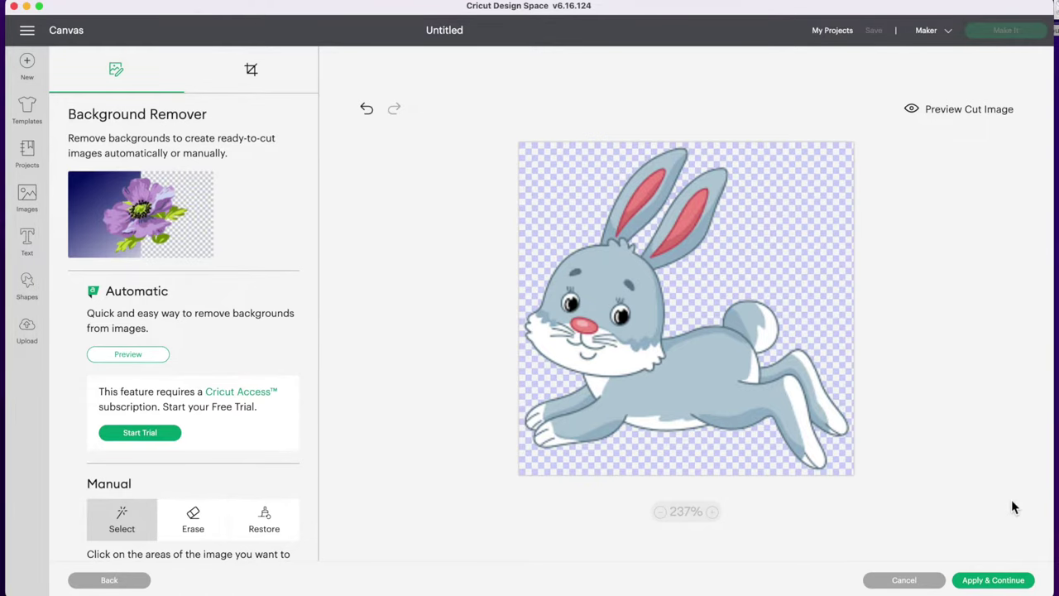
{"action": "left_click", "coordinate": [1009, 586]}
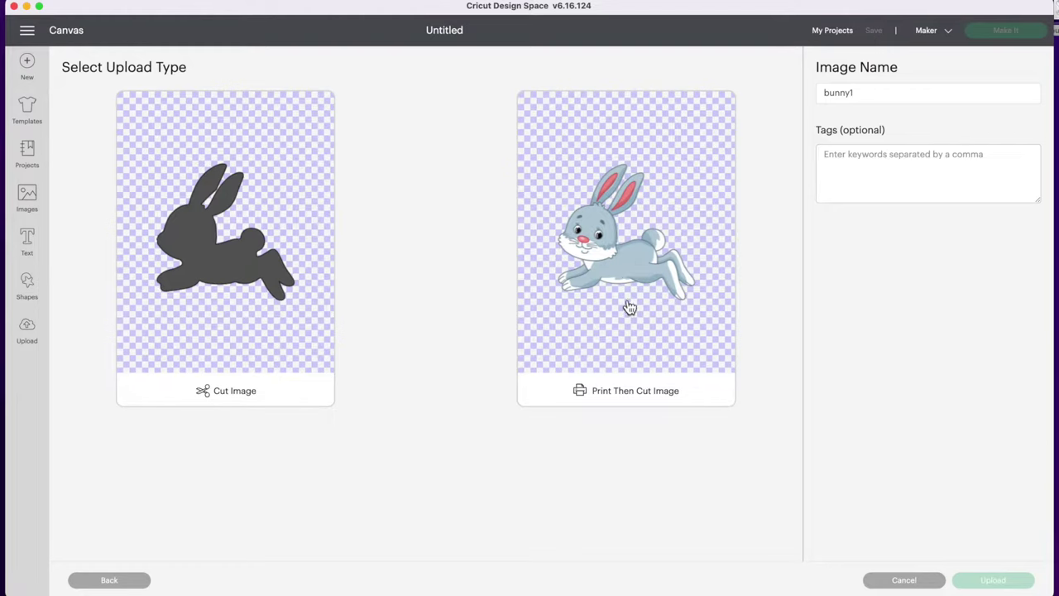
Save the upload as a Print Then Cut image named 'bunny' and add it to the canvas
{"action": "left_click", "coordinate": [654, 312]}
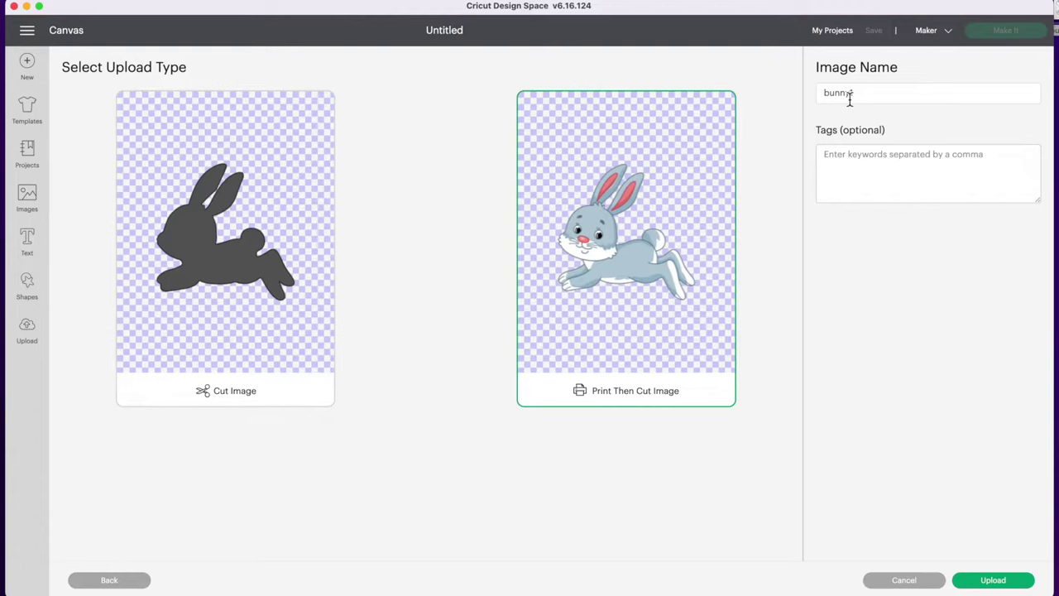
{"action": "left_click", "coordinate": [879, 93]}
{"action": "key", "text": "BackSpace"}
{"action": "key", "text": "BackSpace"}
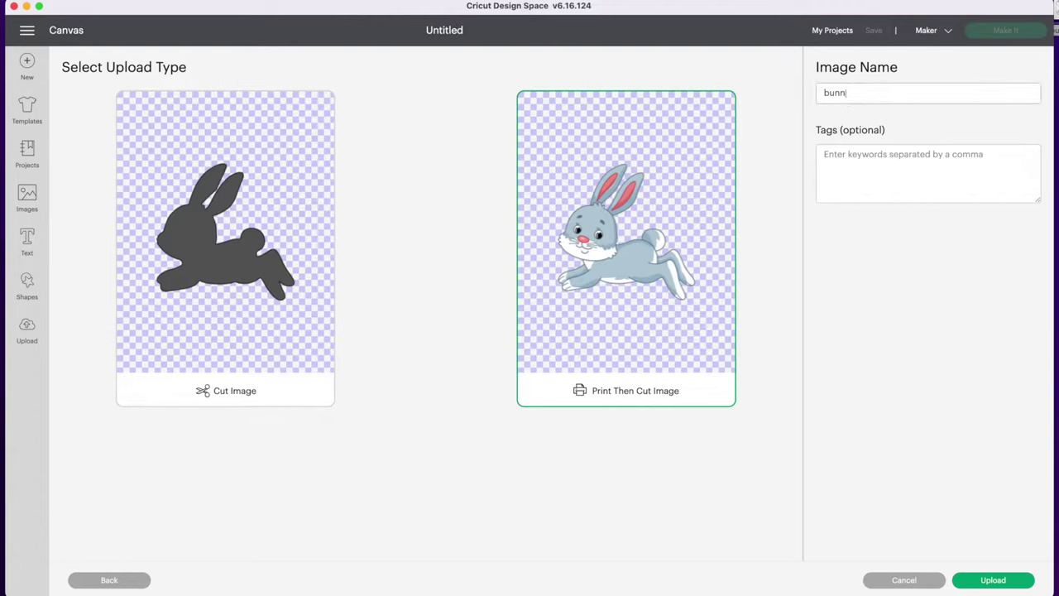
{"action": "left_click", "coordinate": [878, 175]}
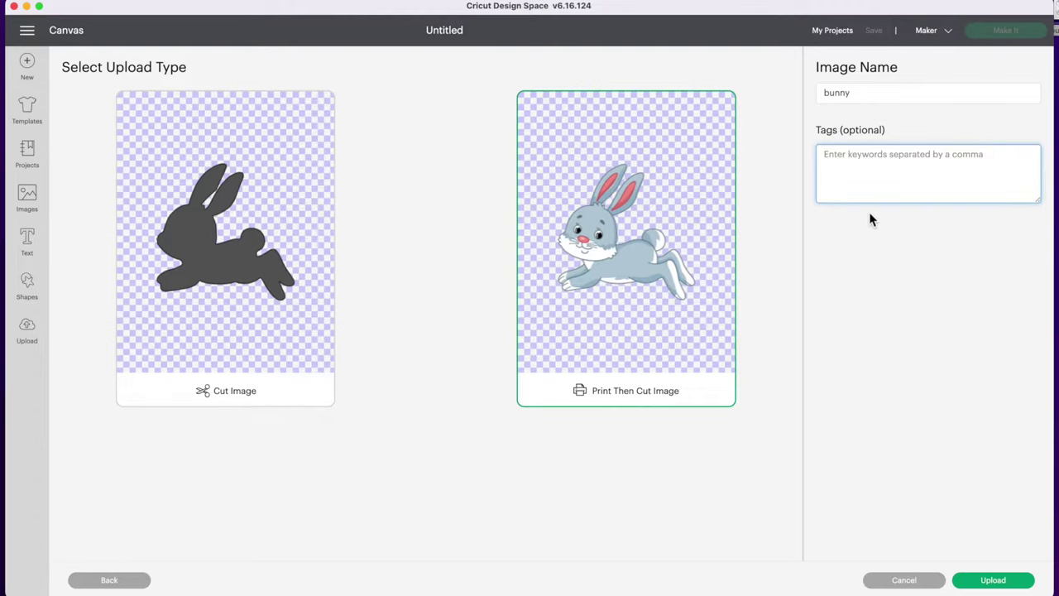
{"action": "left_click", "coordinate": [1010, 586]}
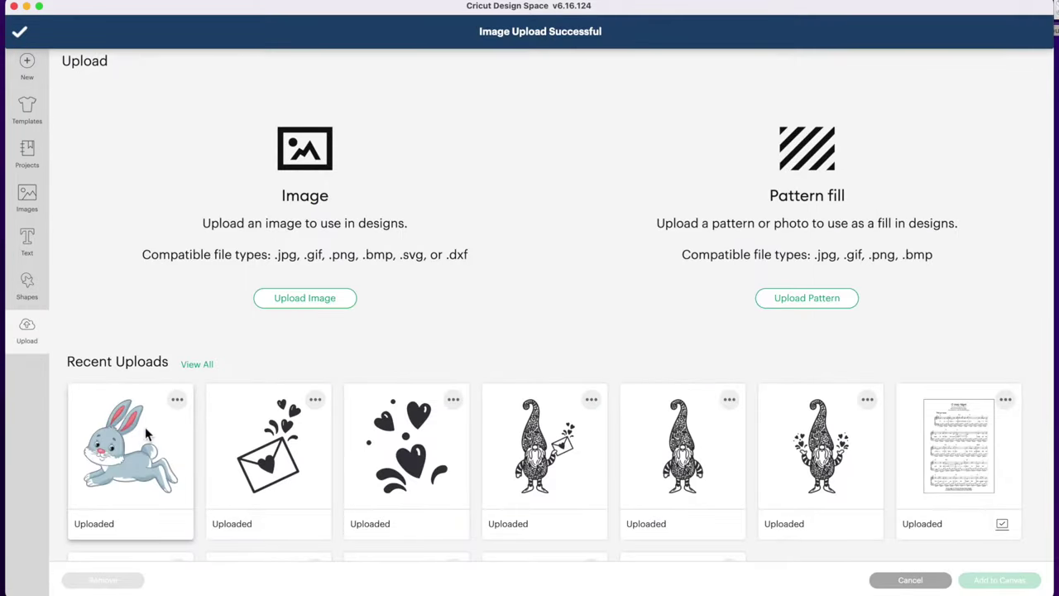
{"action": "left_click", "coordinate": [145, 428]}
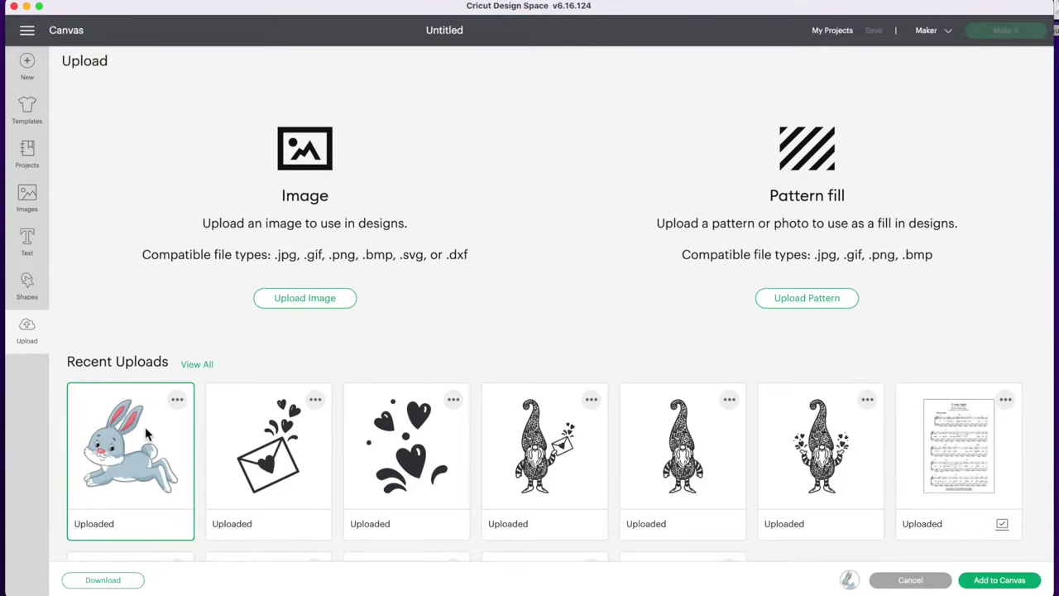
{"action": "left_click", "coordinate": [1003, 582]}
Position the bunny, revert a trial Basic cut, and enlarge it to about 5.755 inches wide
{"action": "left_click_drag", "start_coordinate": [162, 190], "coordinate": [280, 297]}
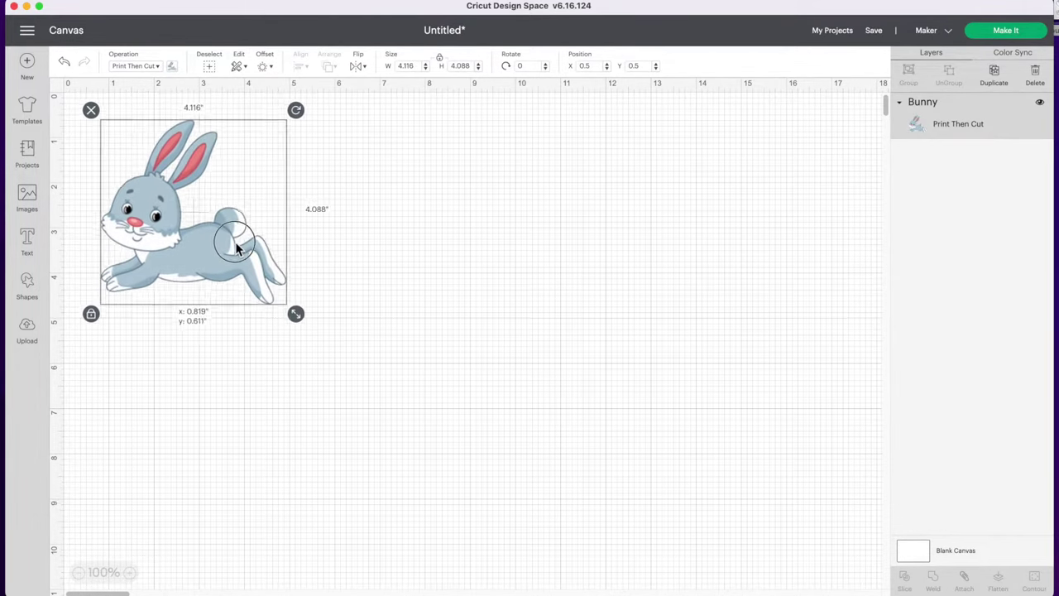
{"action": "left_click_drag", "start_coordinate": [208, 239], "coordinate": [326, 278]}
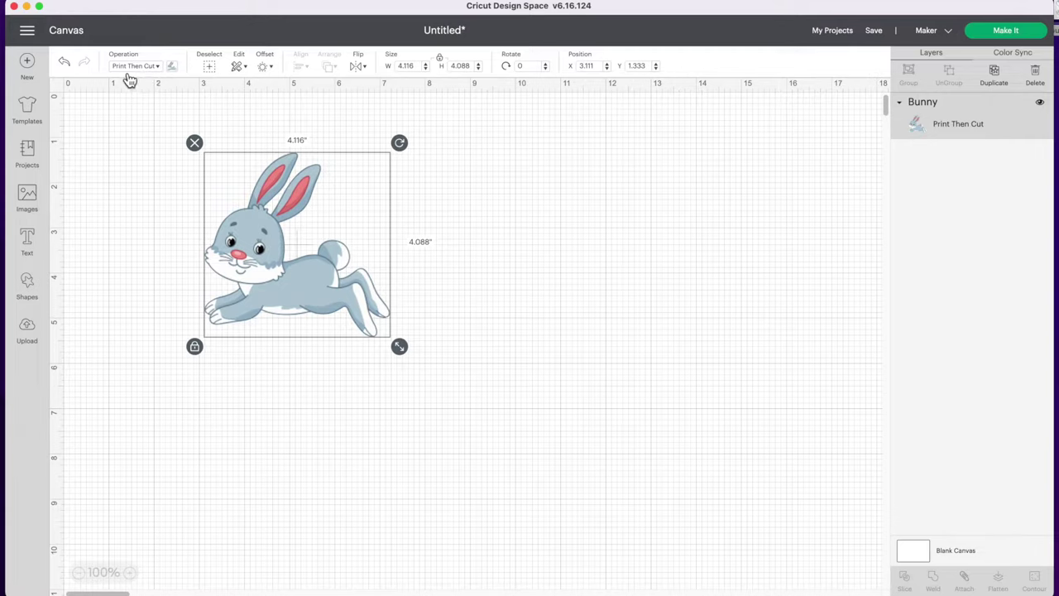
{"action": "left_click", "coordinate": [160, 71]}
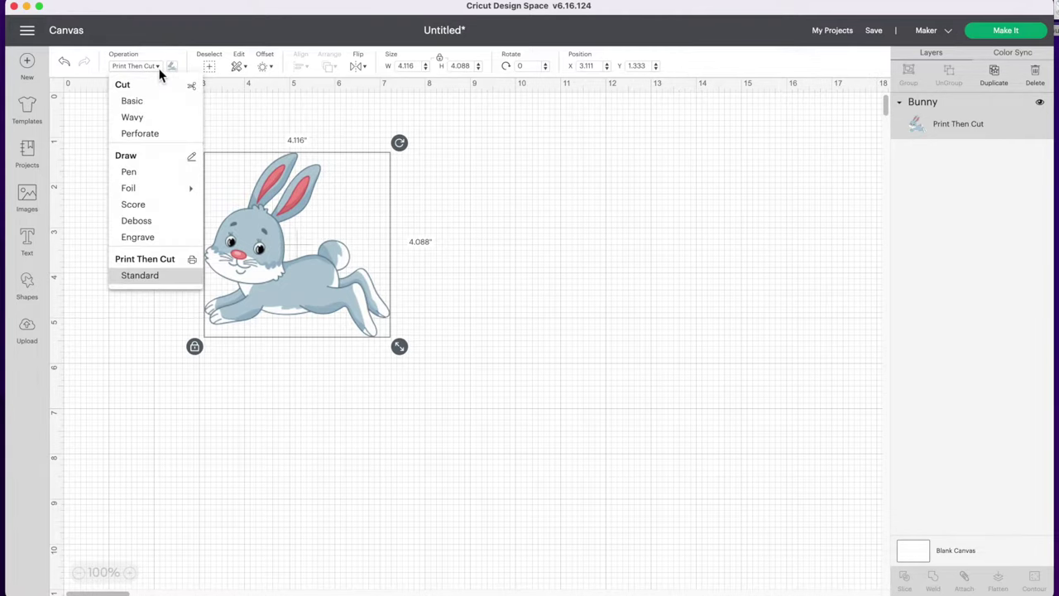
{"action": "left_click", "coordinate": [144, 100]}
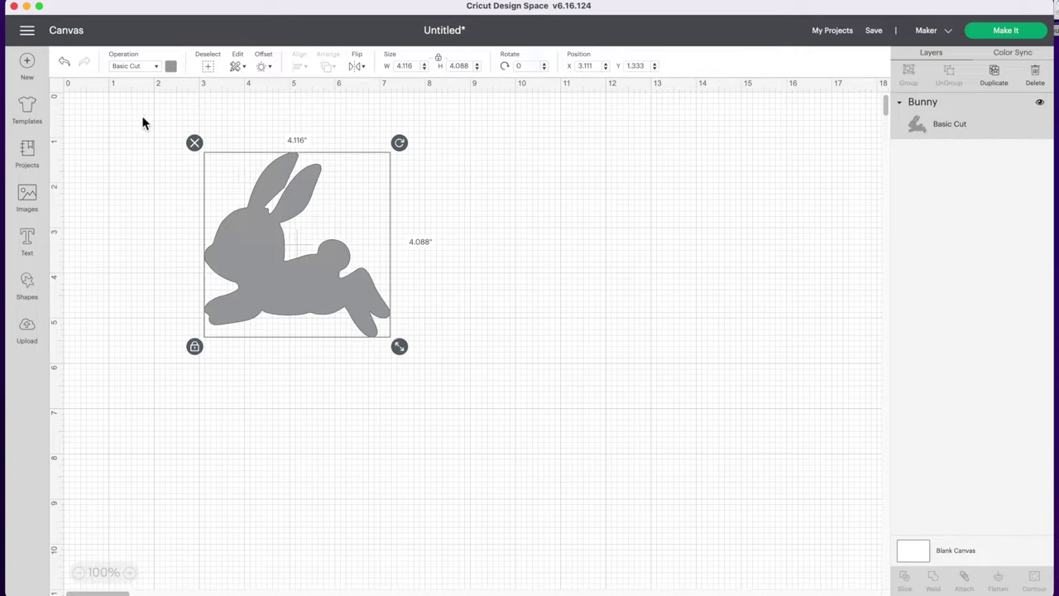
{"action": "left_click", "coordinate": [69, 64]}
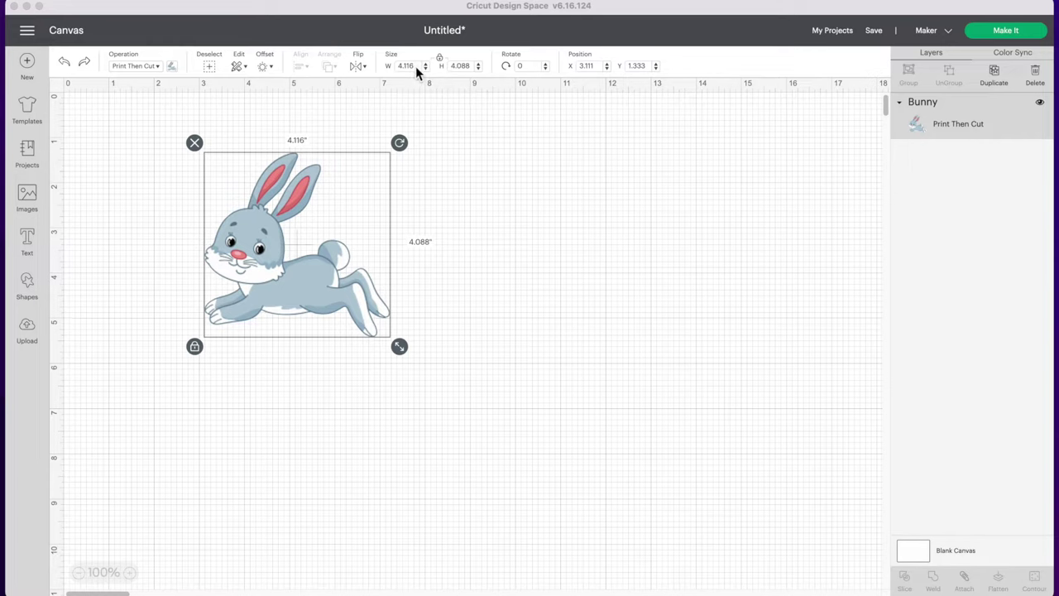
{"action": "left_click_drag", "start_coordinate": [400, 347], "coordinate": [474, 419]}
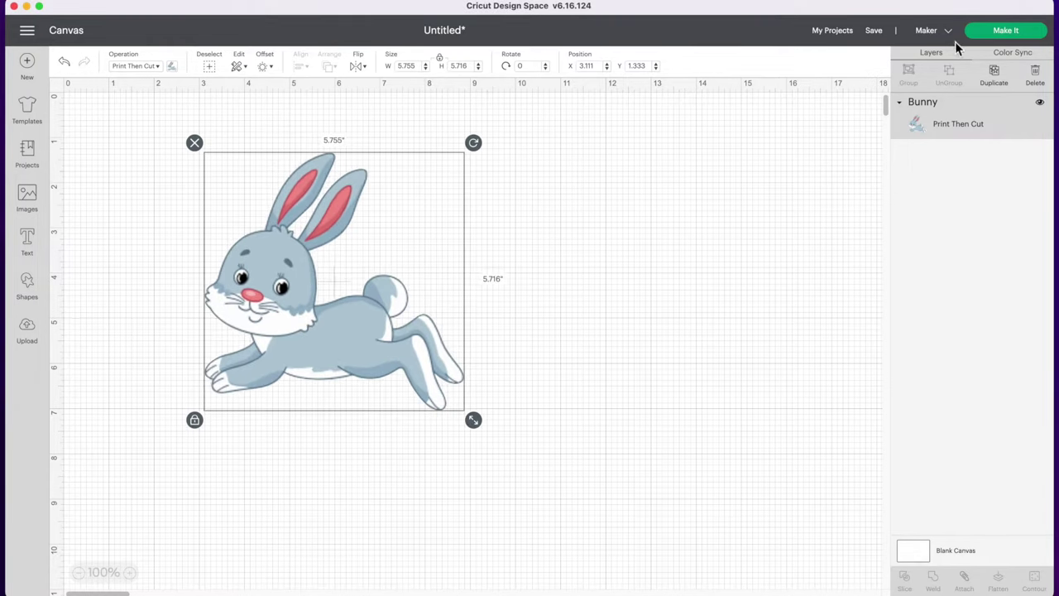
{"action": "left_click", "coordinate": [1006, 37]}
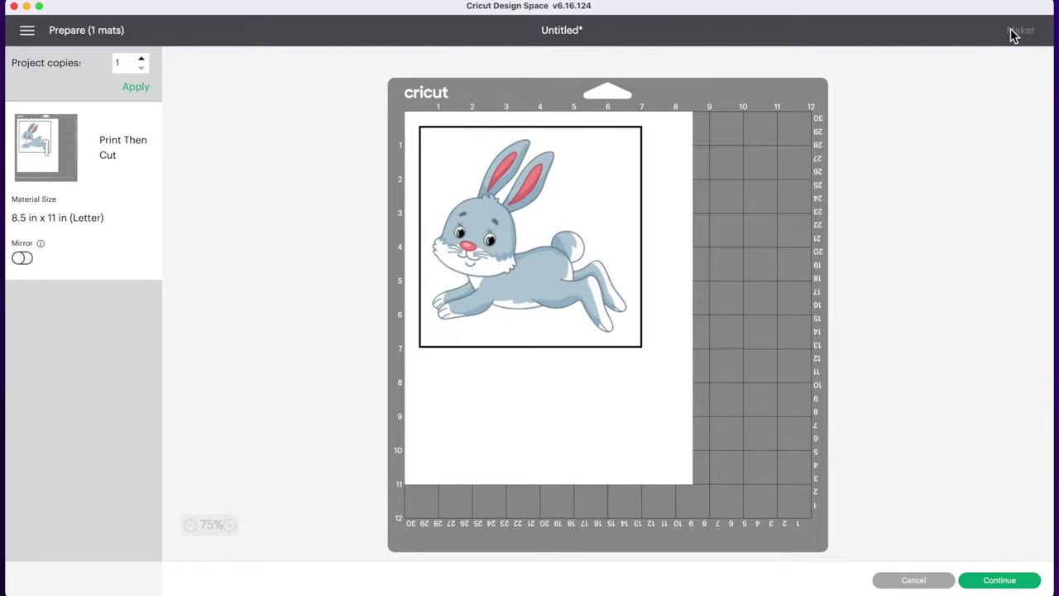
Continue past the single-mat preview to printing the bunny
{"action": "left_click", "coordinate": [1013, 584]}
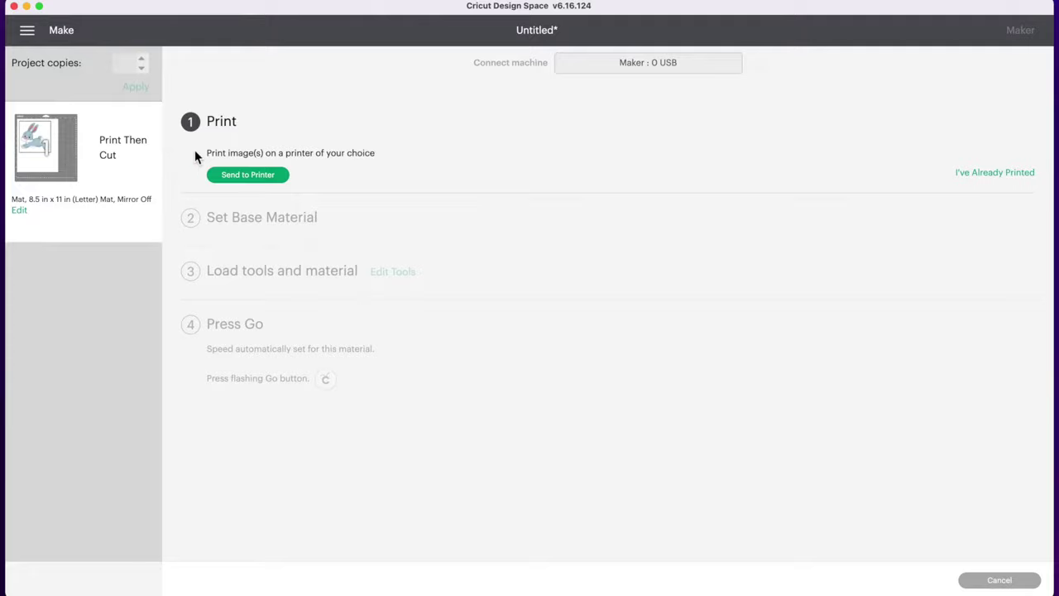
{"action": "left_click", "coordinate": [257, 184]}
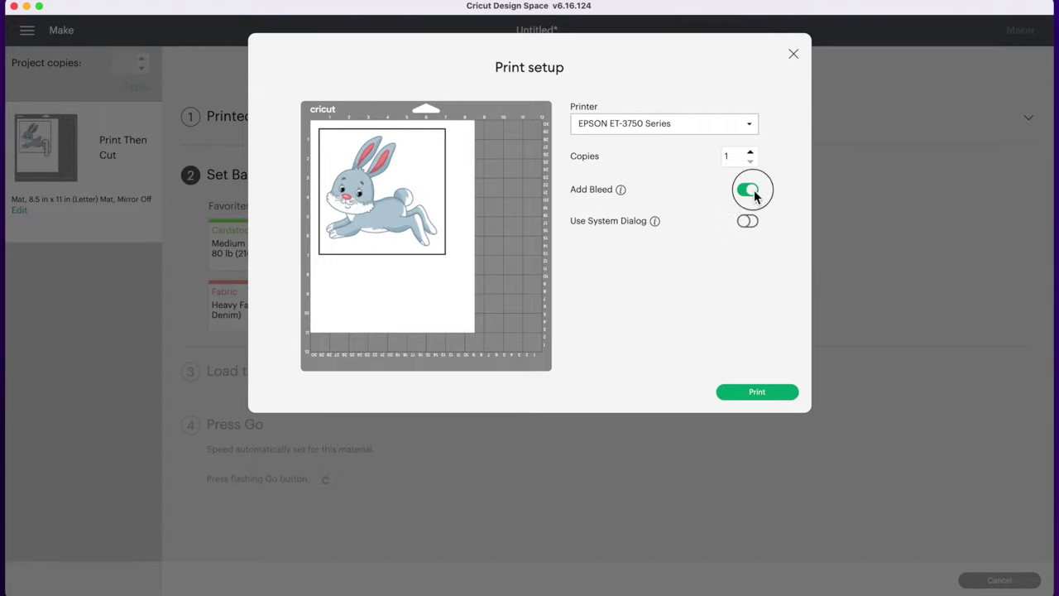
Print the bunny mat with Add Bleed off and Use System Dialog on
{"action": "left_click", "coordinate": [751, 189]}
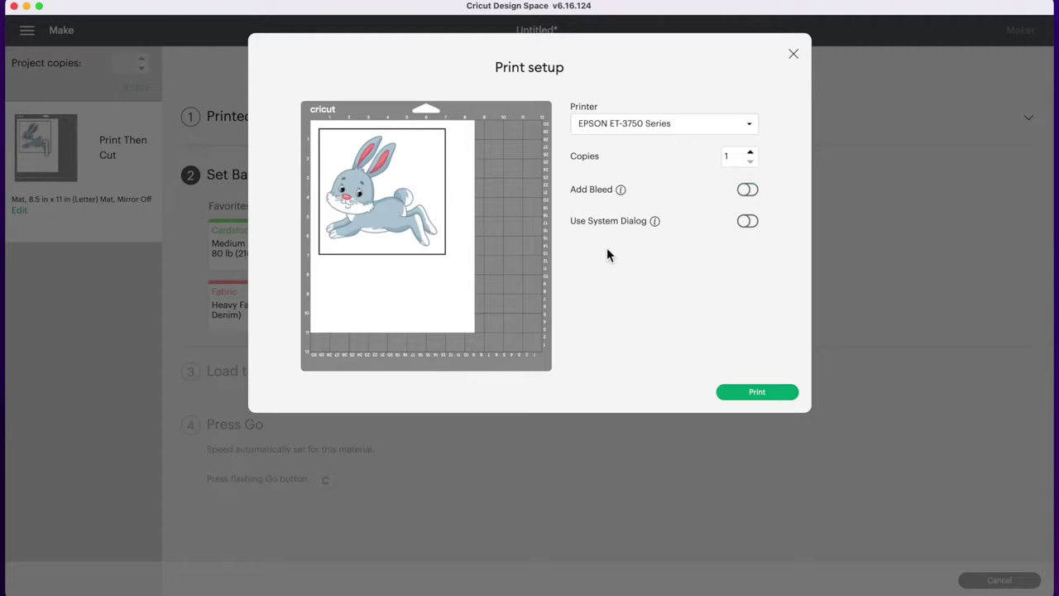
{"action": "left_click", "coordinate": [747, 221]}
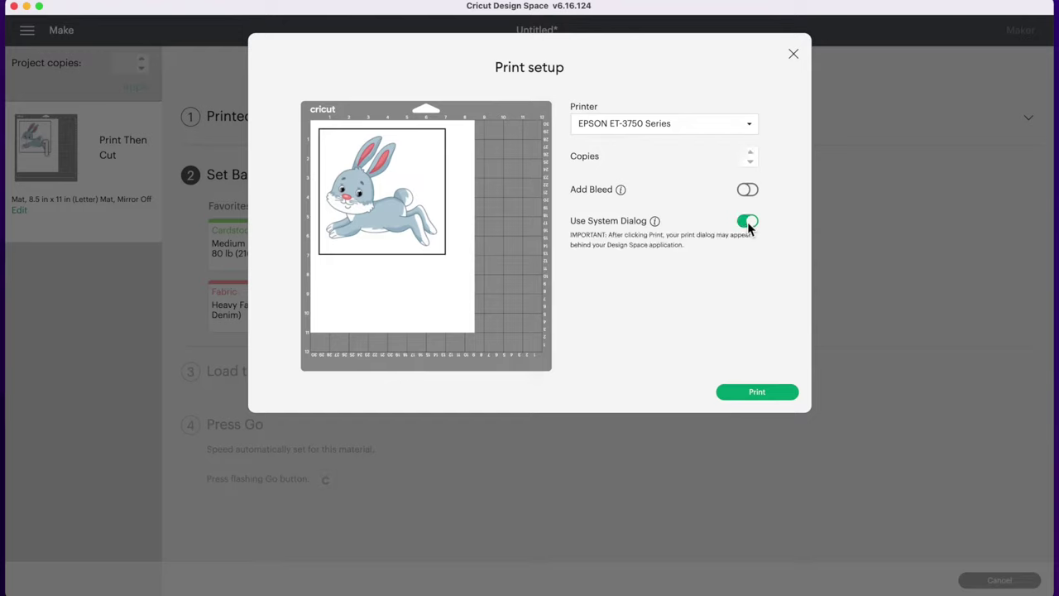
{"action": "left_click", "coordinate": [767, 394]}
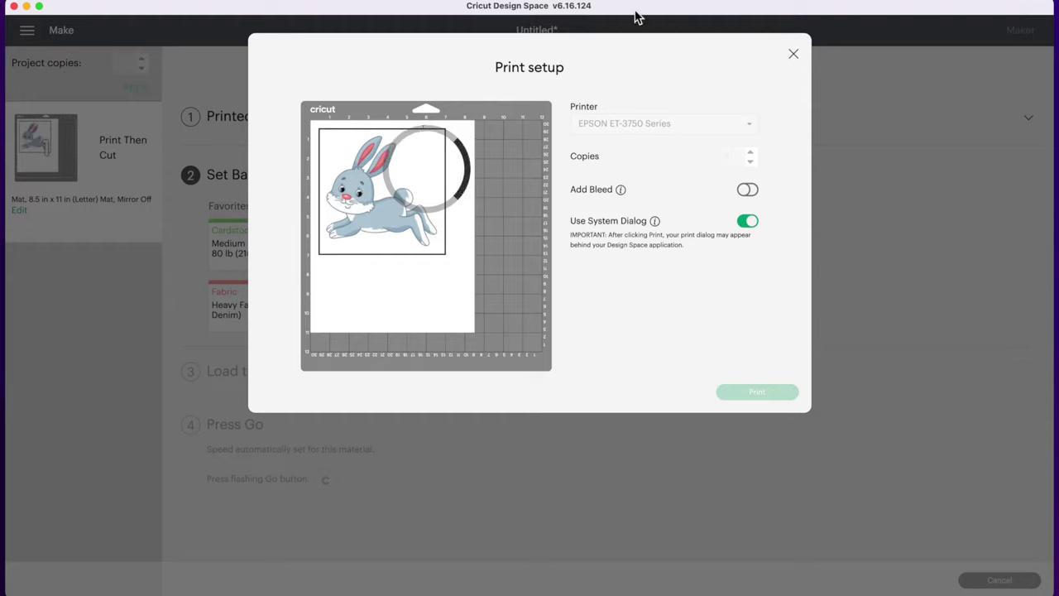
{"action": "left_click_drag", "start_coordinate": [637, 14], "coordinate": [641, 89]}
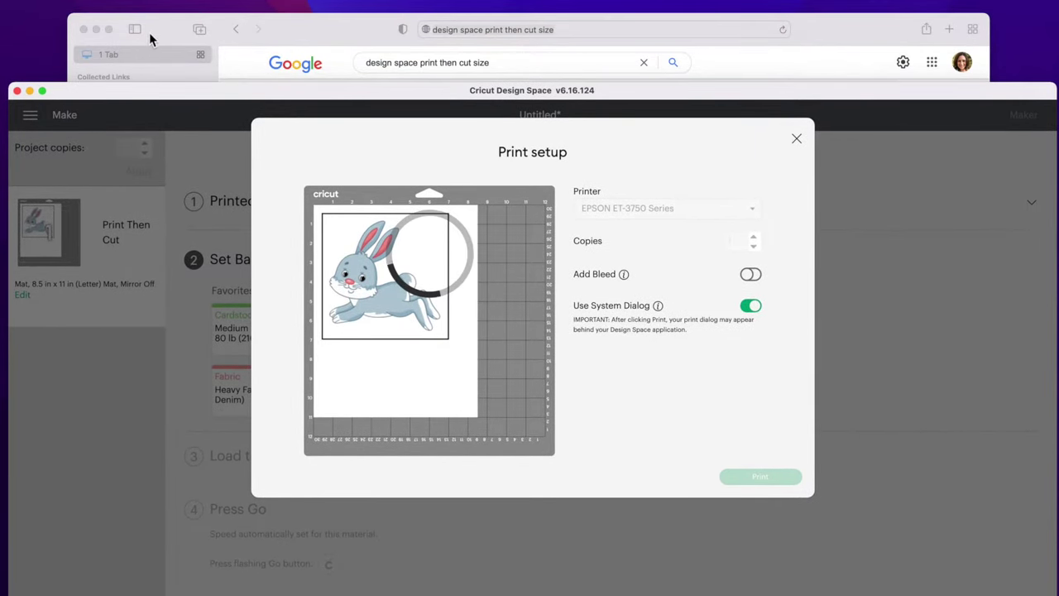
Close Safari and print the bunny mat on the Epson with quality raised toward Best
{"action": "left_click", "coordinate": [165, 33]}
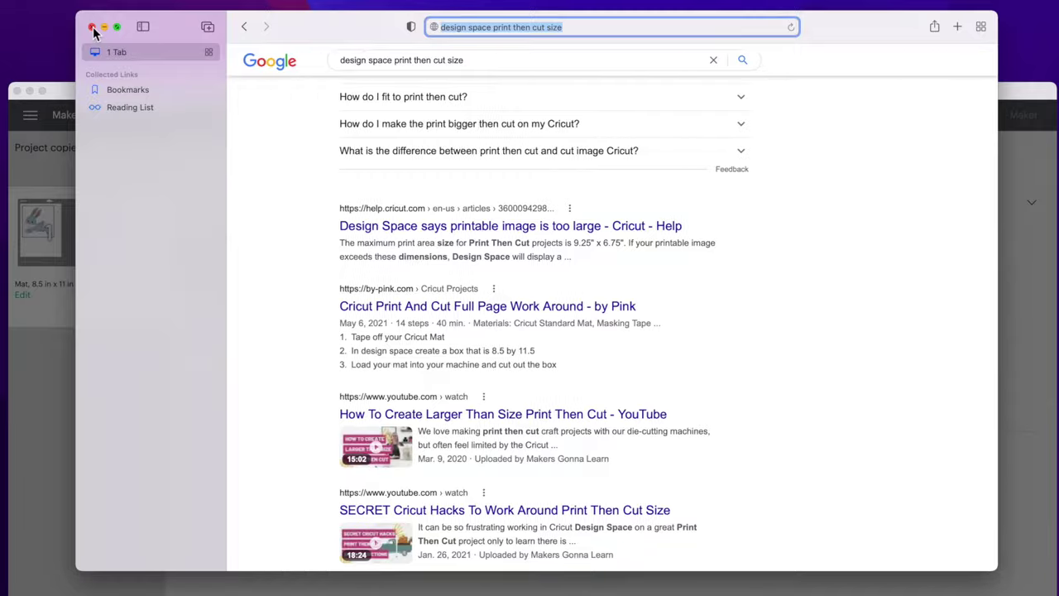
{"action": "left_click", "coordinate": [92, 27]}
{"action": "left_click_drag", "start_coordinate": [377, 90], "coordinate": [397, 180]}
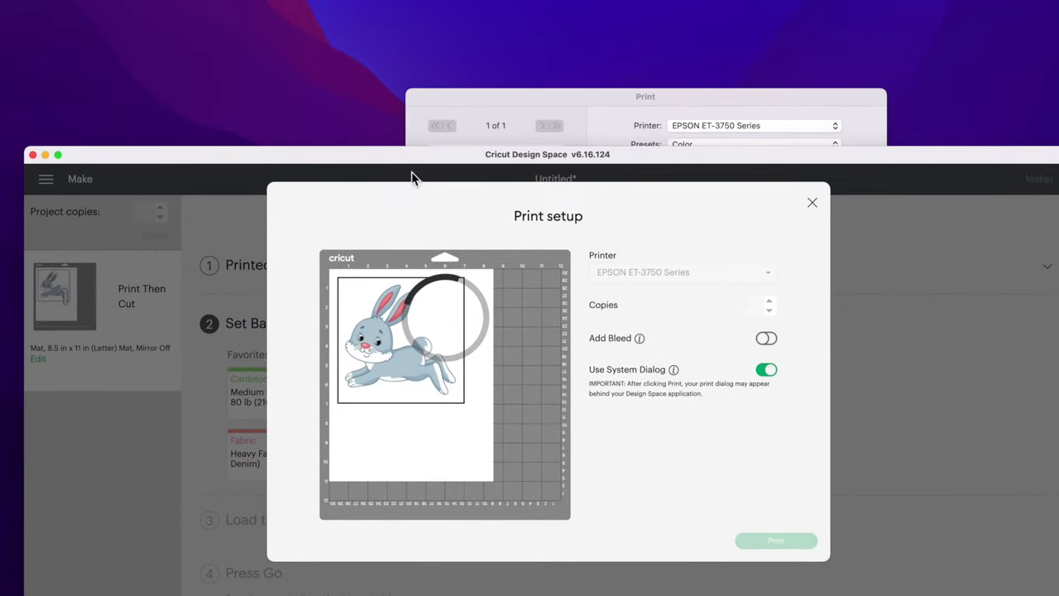
{"action": "left_click", "coordinate": [525, 105]}
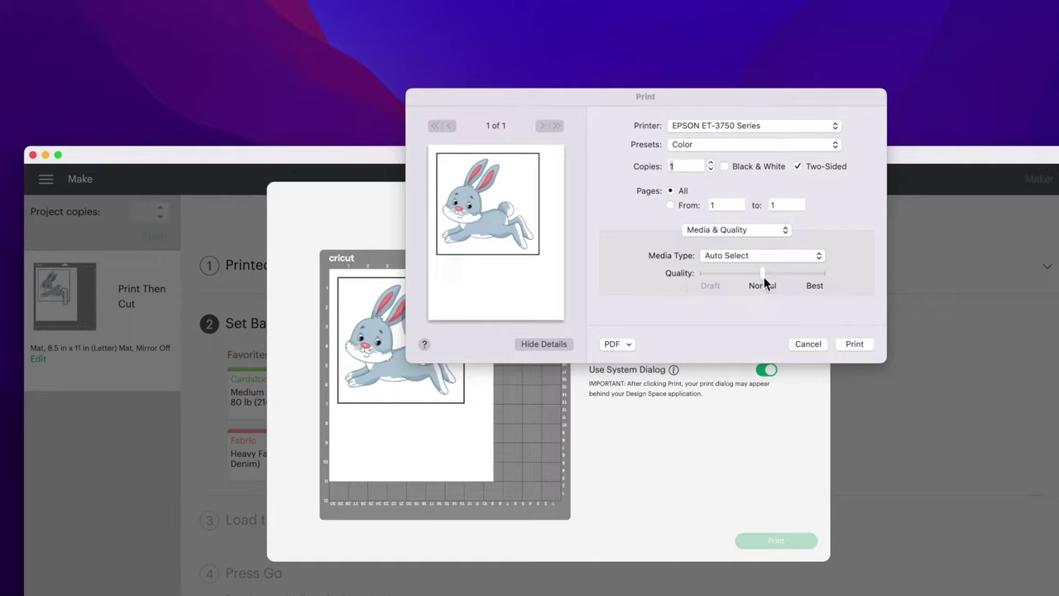
{"action": "left_click_drag", "start_coordinate": [761, 275], "coordinate": [824, 279]}
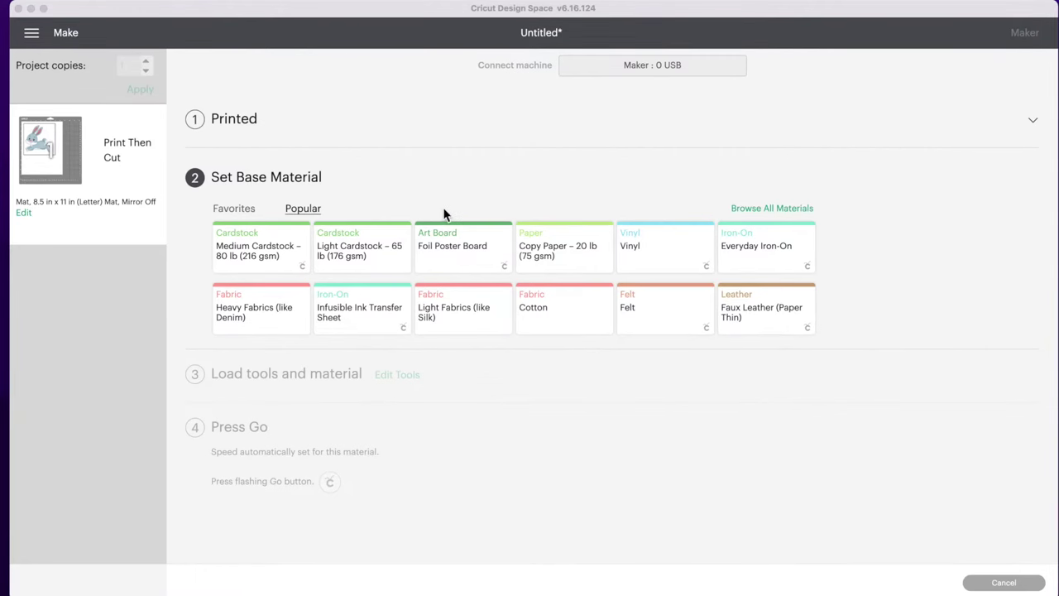
Choose Copy Paper – 20 lb (75 gsm) from the Popular base materials
{"action": "left_click", "coordinate": [576, 246]}
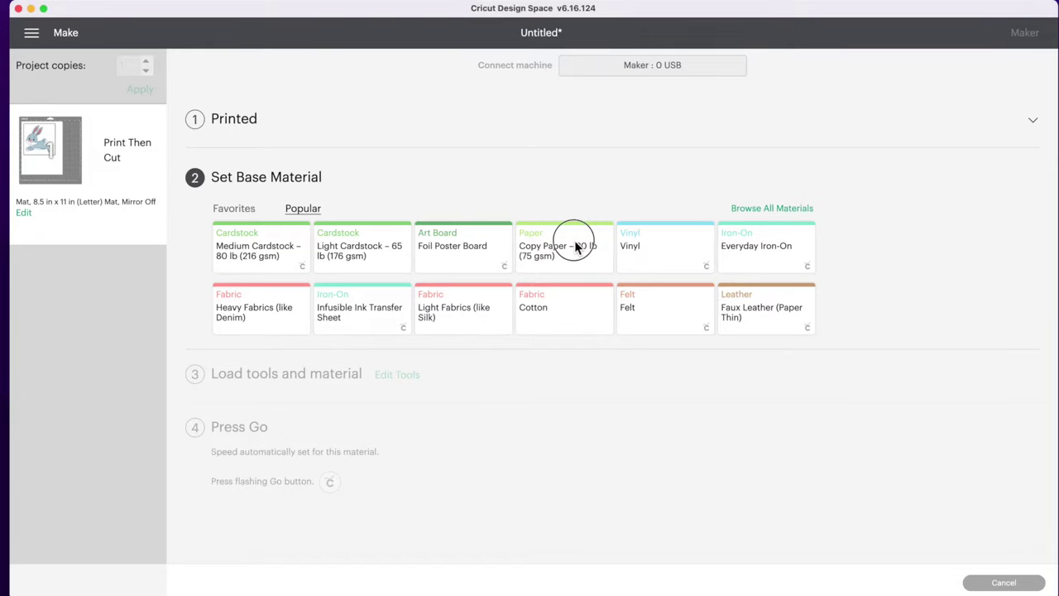
{"action": "left_click", "coordinate": [575, 241]}
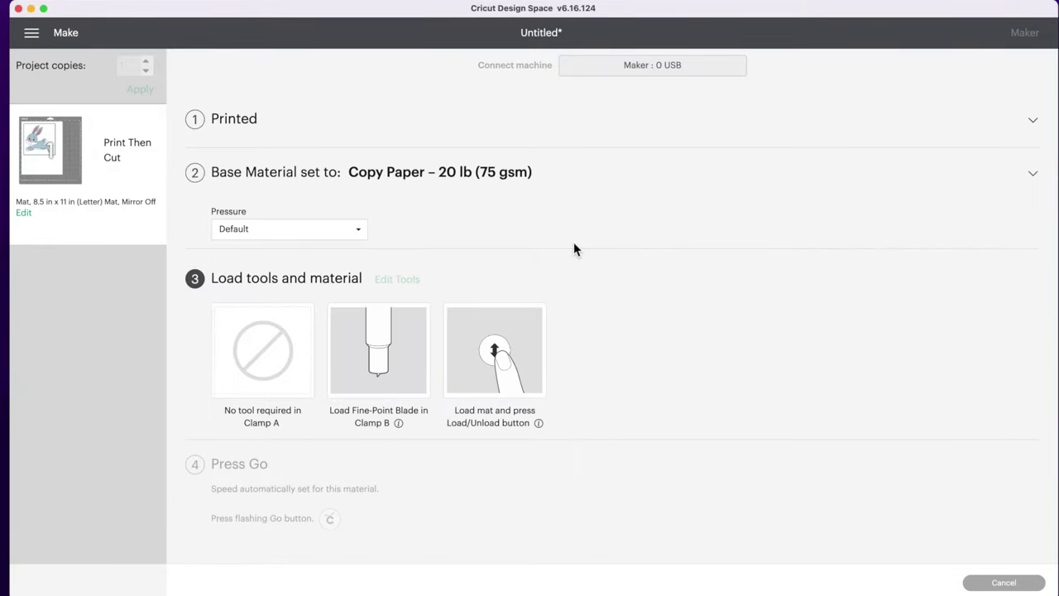